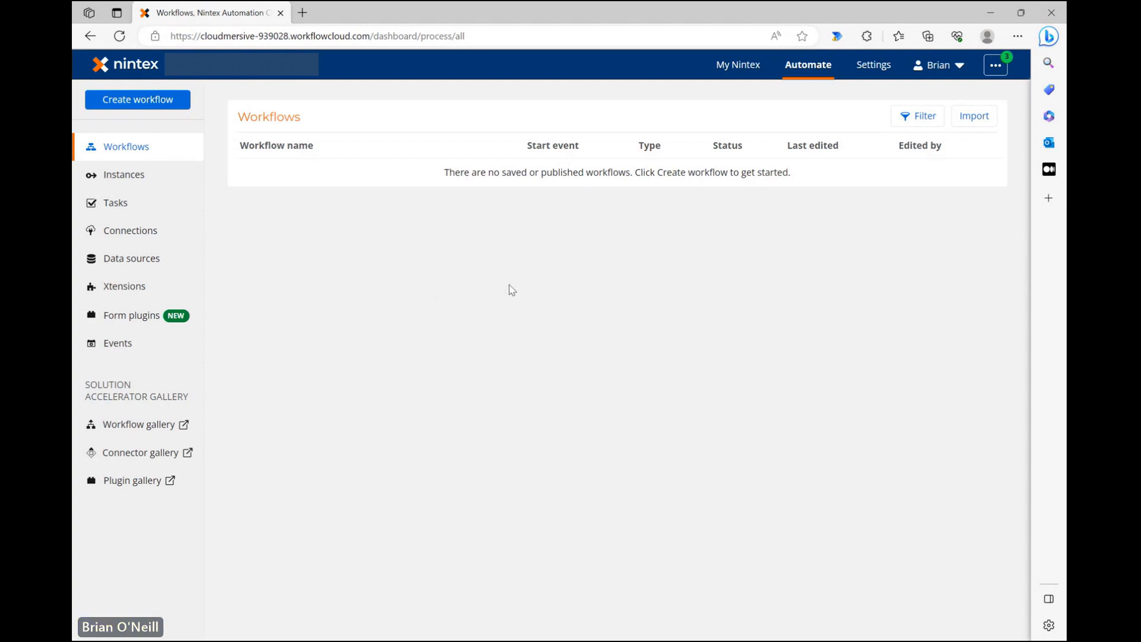
Create a new workflow and set its start event to Nintex Component workflow
left_click(158, 101)
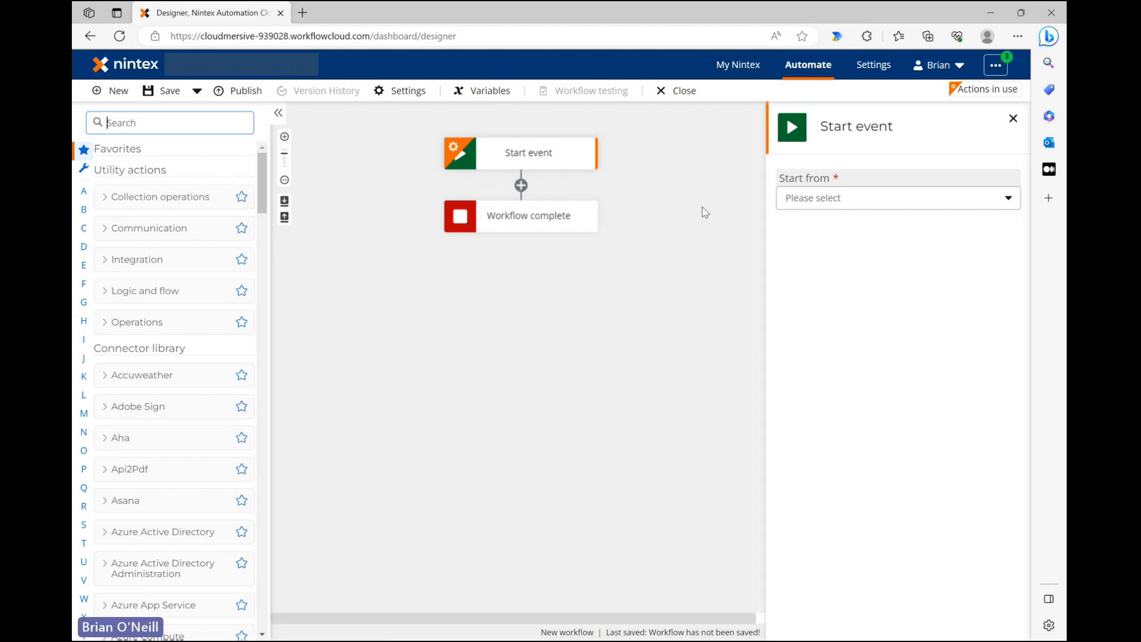
left_click(1000, 205)
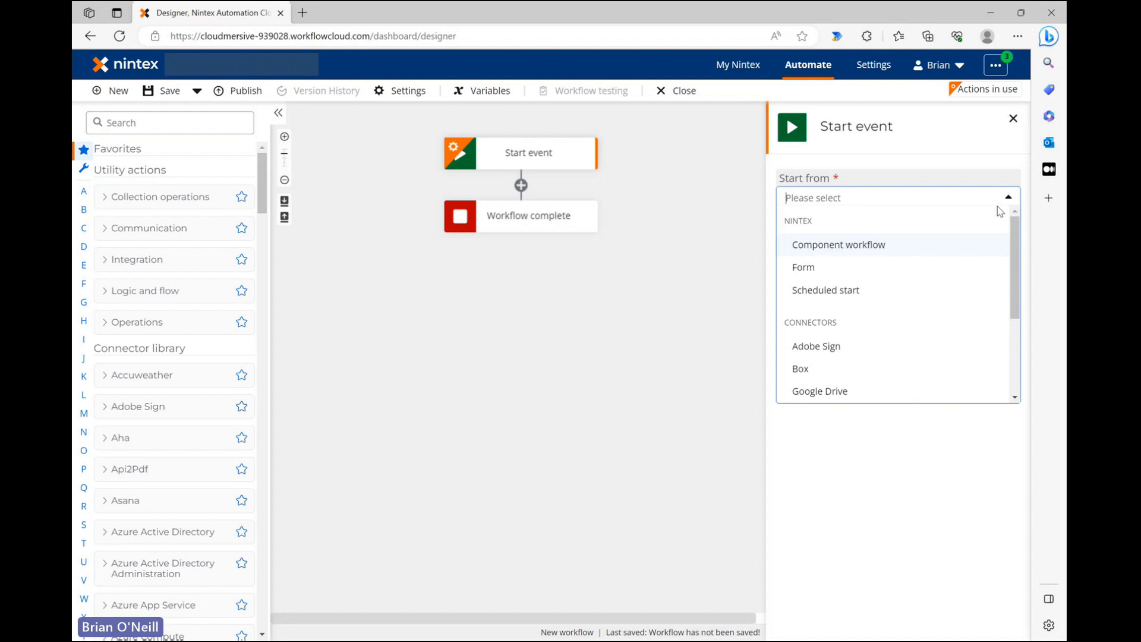
left_click(889, 247)
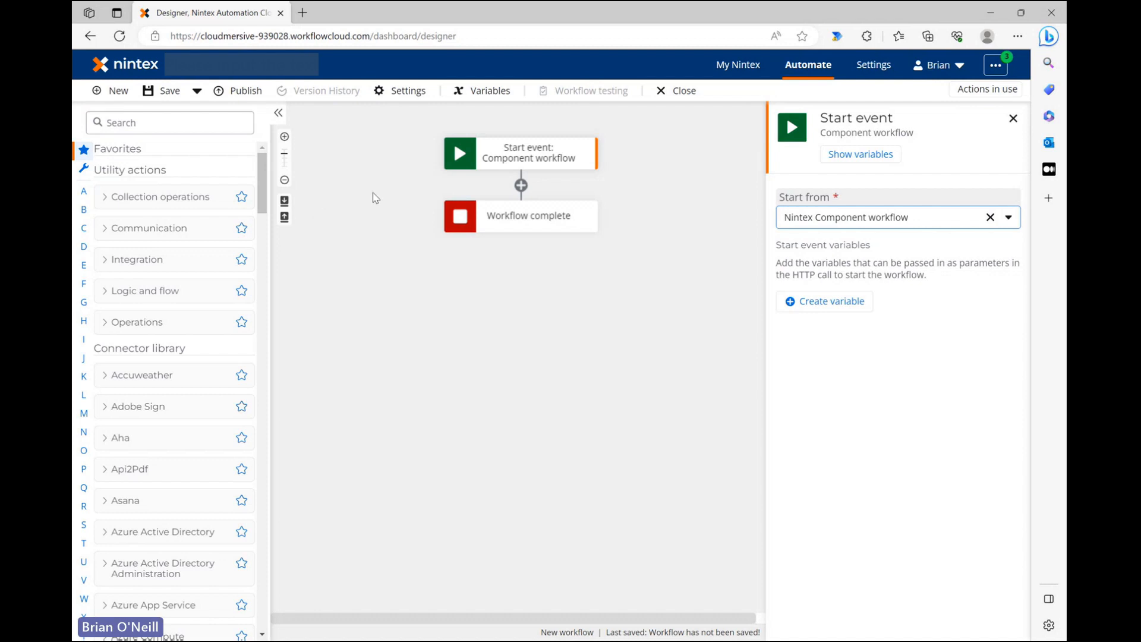
Find the OneDrive for Business actions and add Get a file directly after the start event
left_click(182, 125)
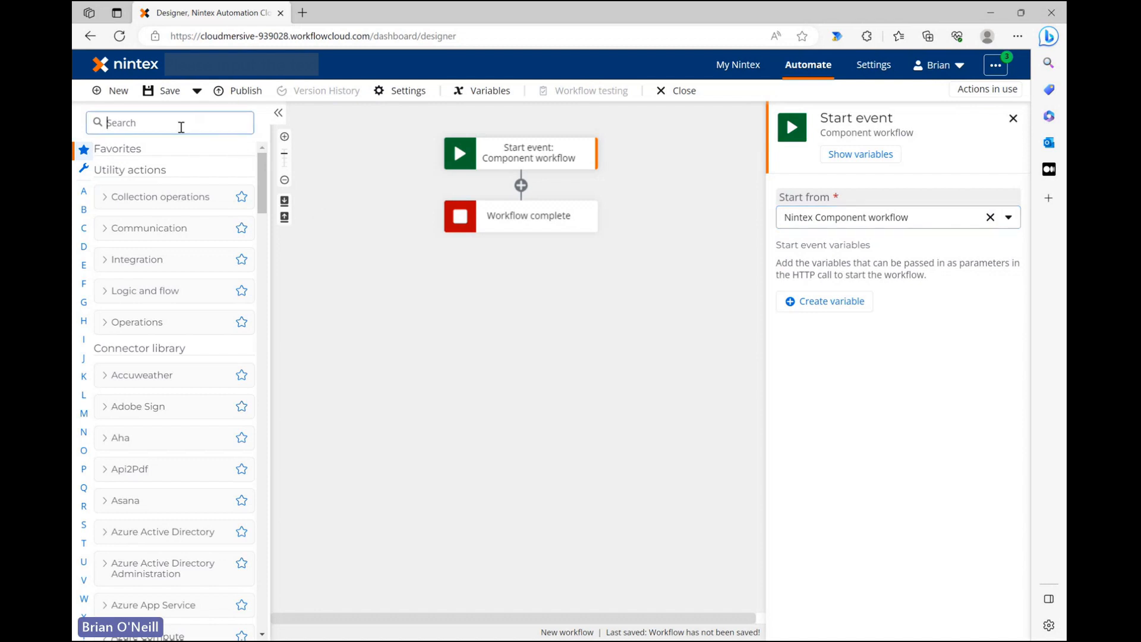
type("onedrive")
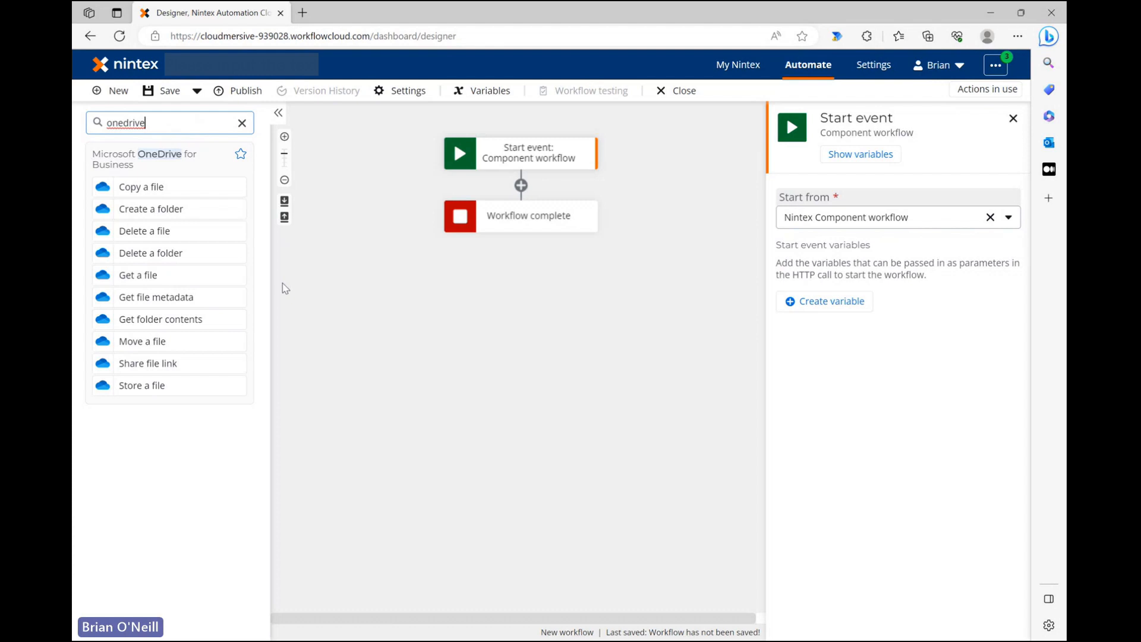
left_click_drag(235, 274, 577, 187)
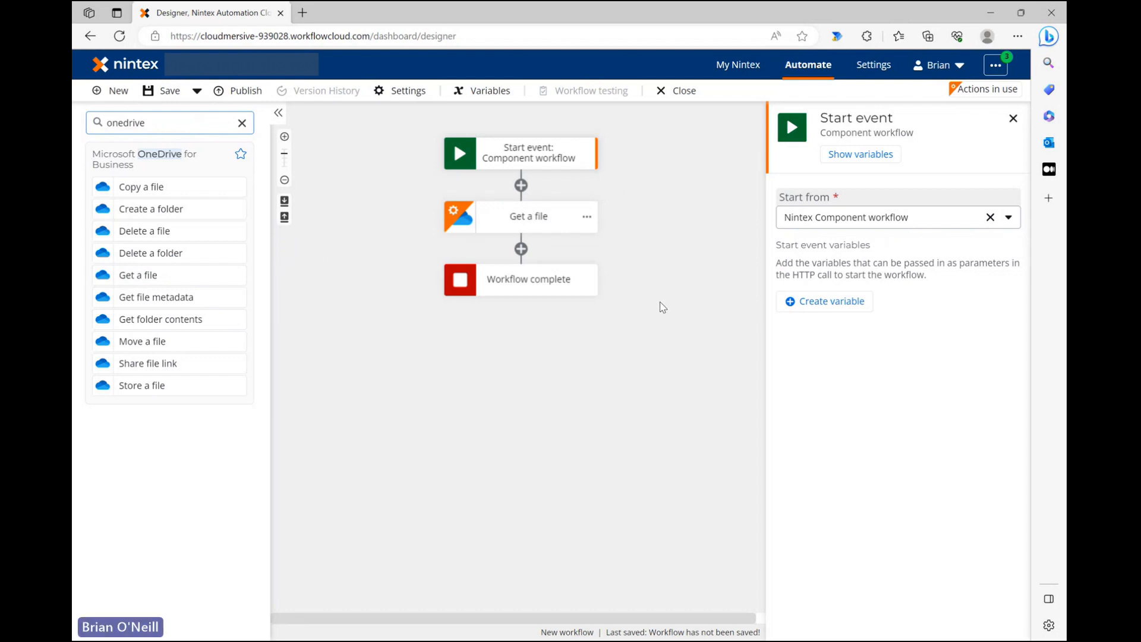
Configure the Get a file action with the OneDrive Connection and choose the sample .docx document as its source path
left_click(534, 221)
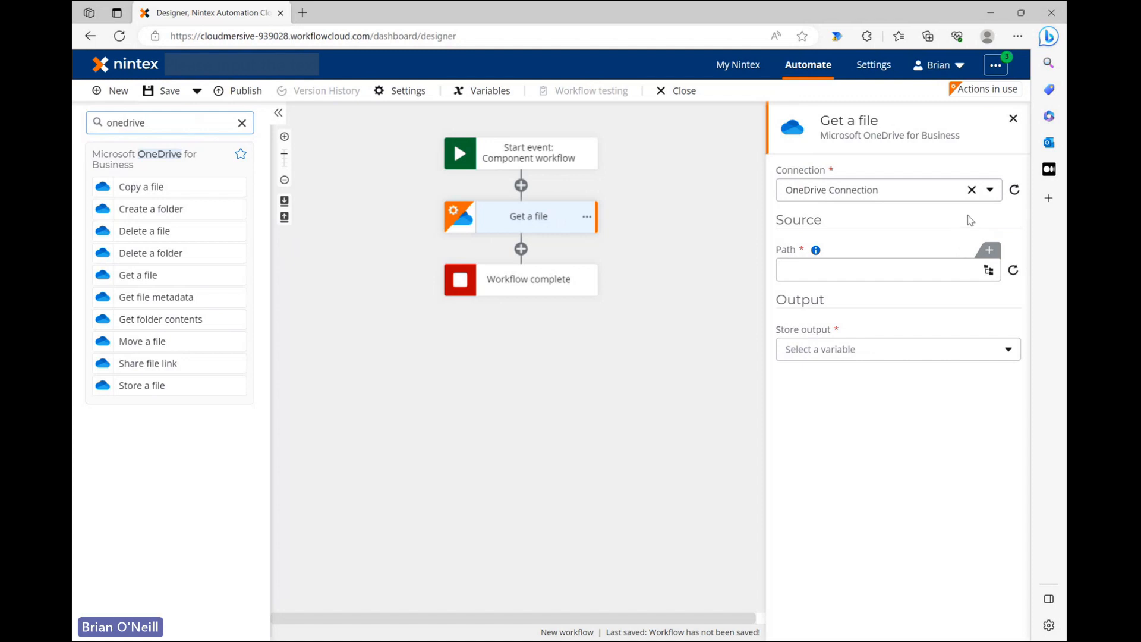
left_click(989, 190)
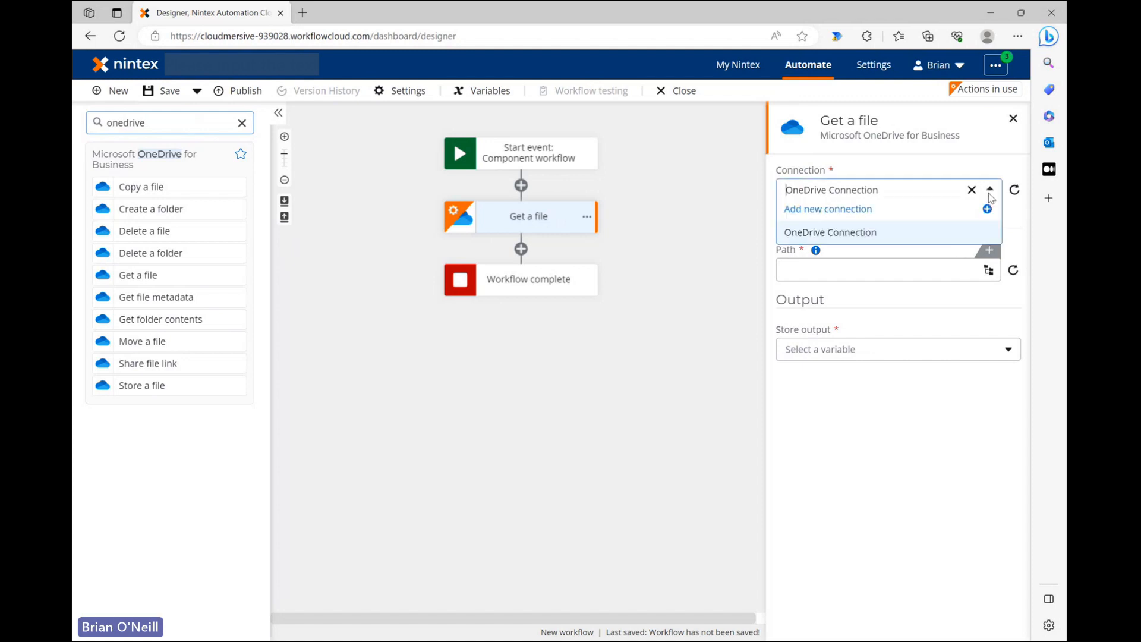
left_click(984, 157)
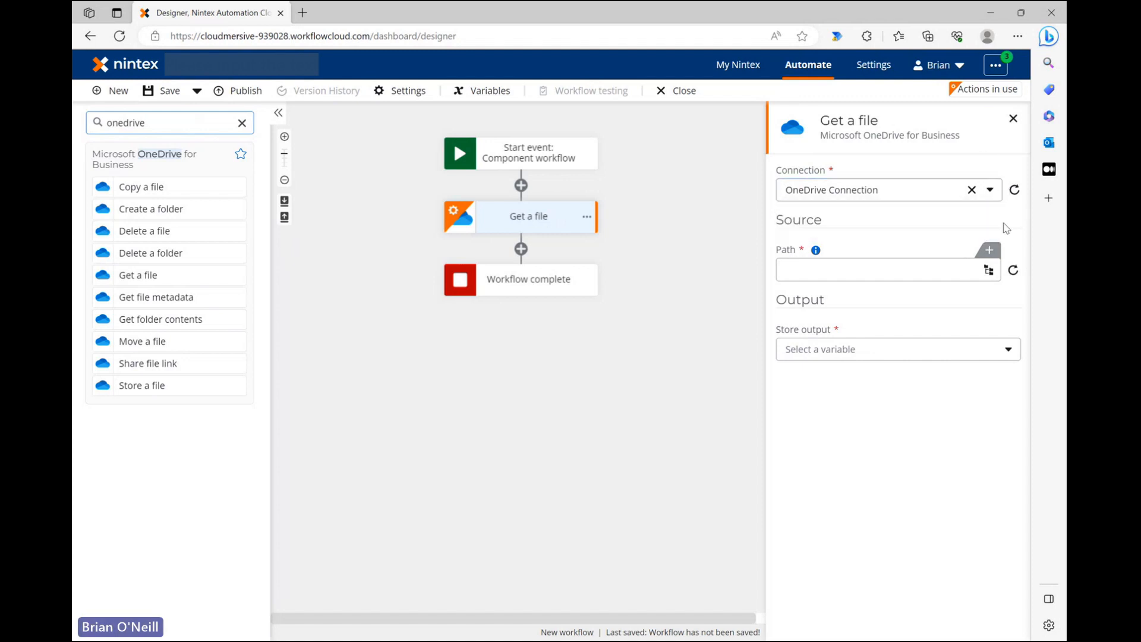
left_click(989, 270)
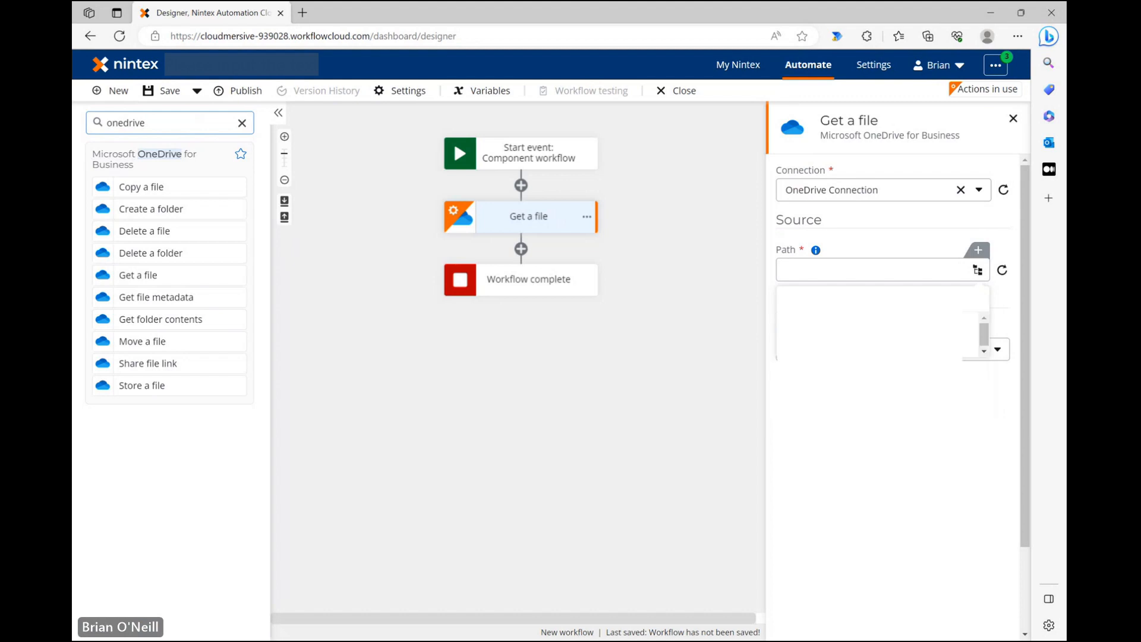
left_click(856, 344)
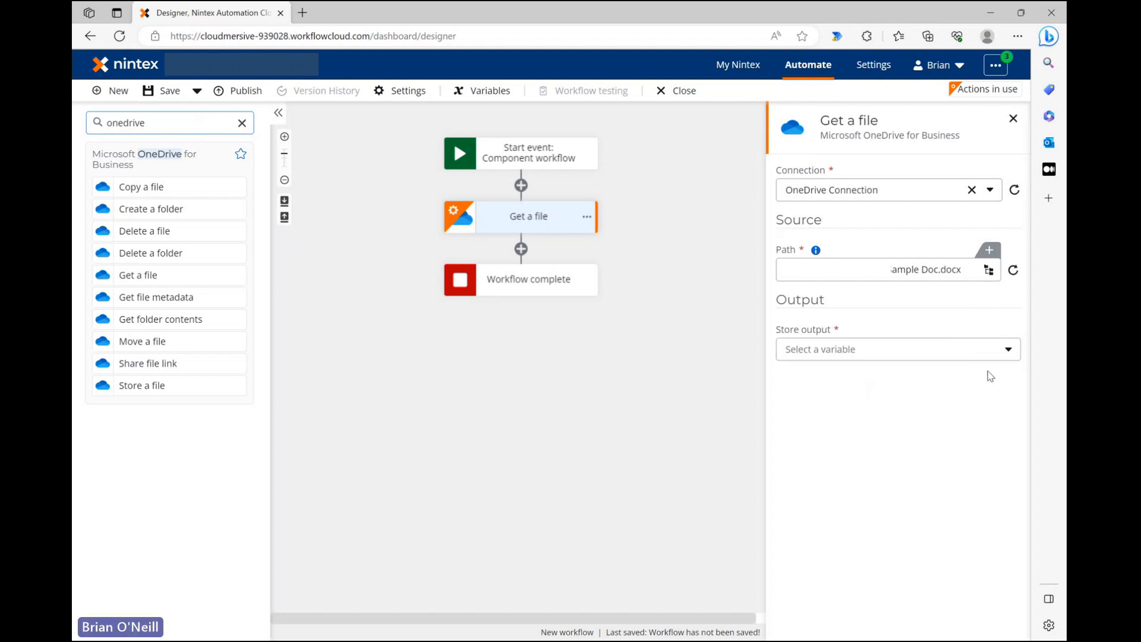
Create a File variable named DOCX File, store the Get a file output in it, and close the action's settings
left_click(1002, 357)
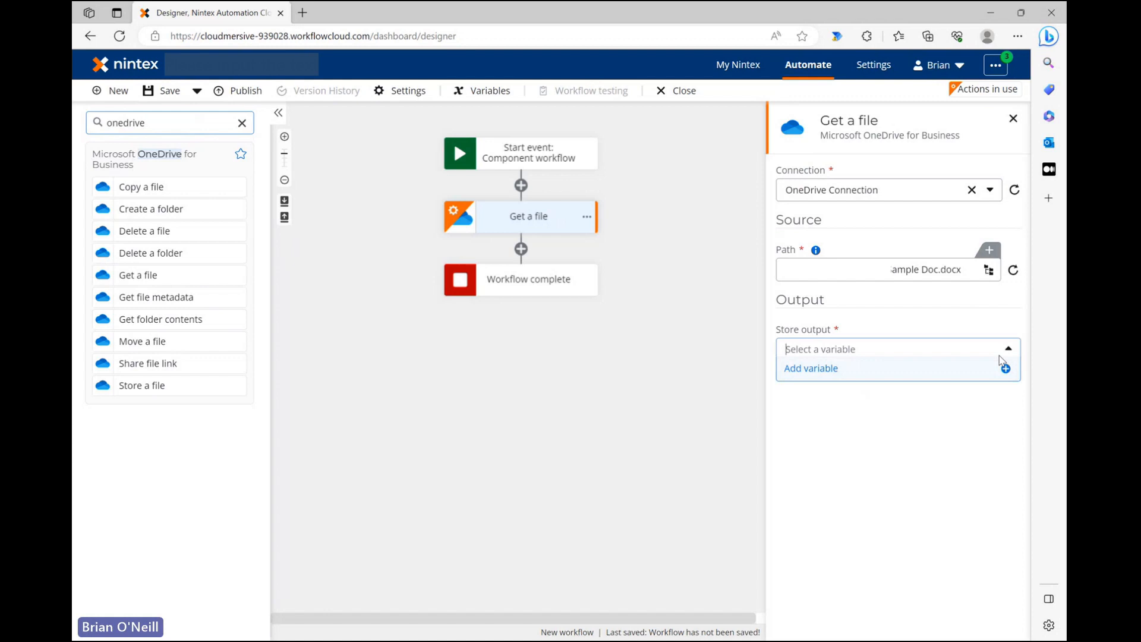
left_click(949, 374)
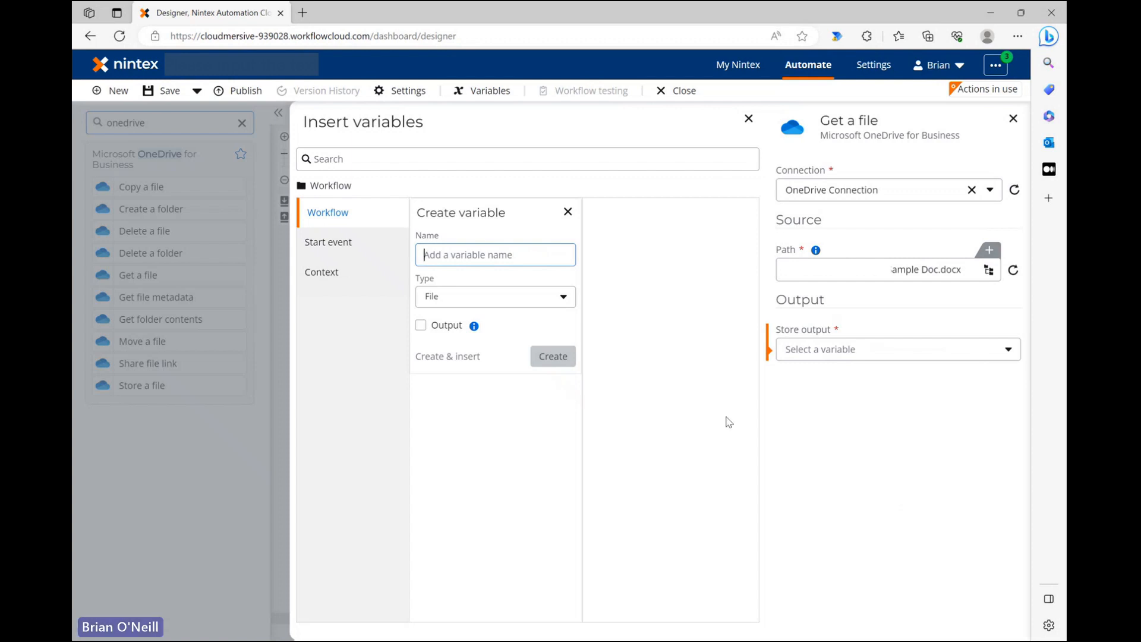
type("DOCX File")
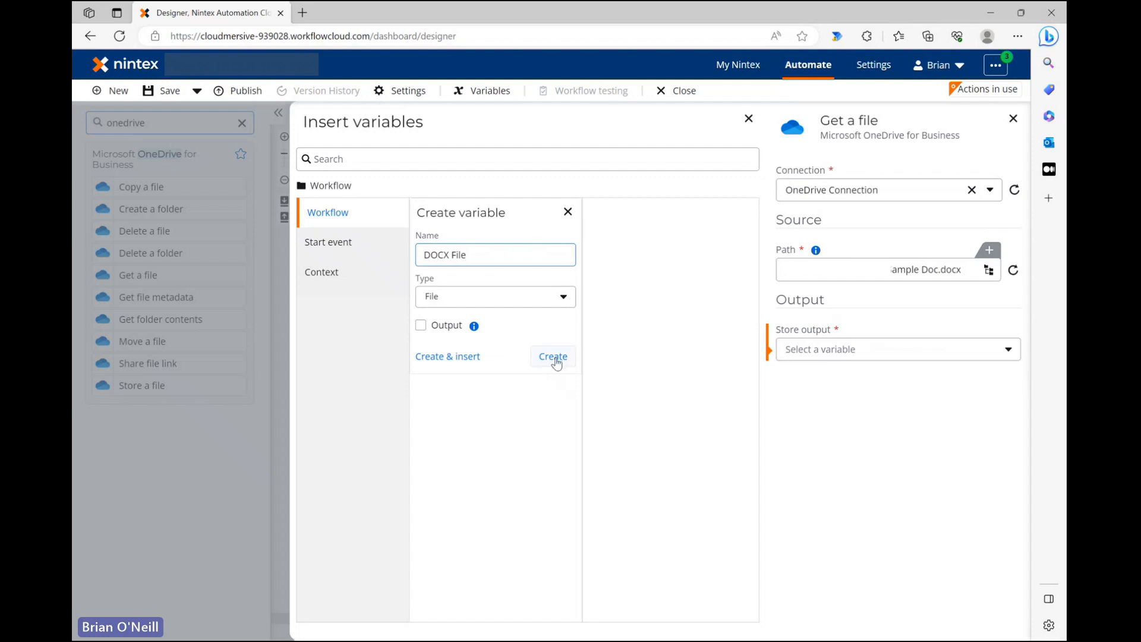
left_click(553, 357)
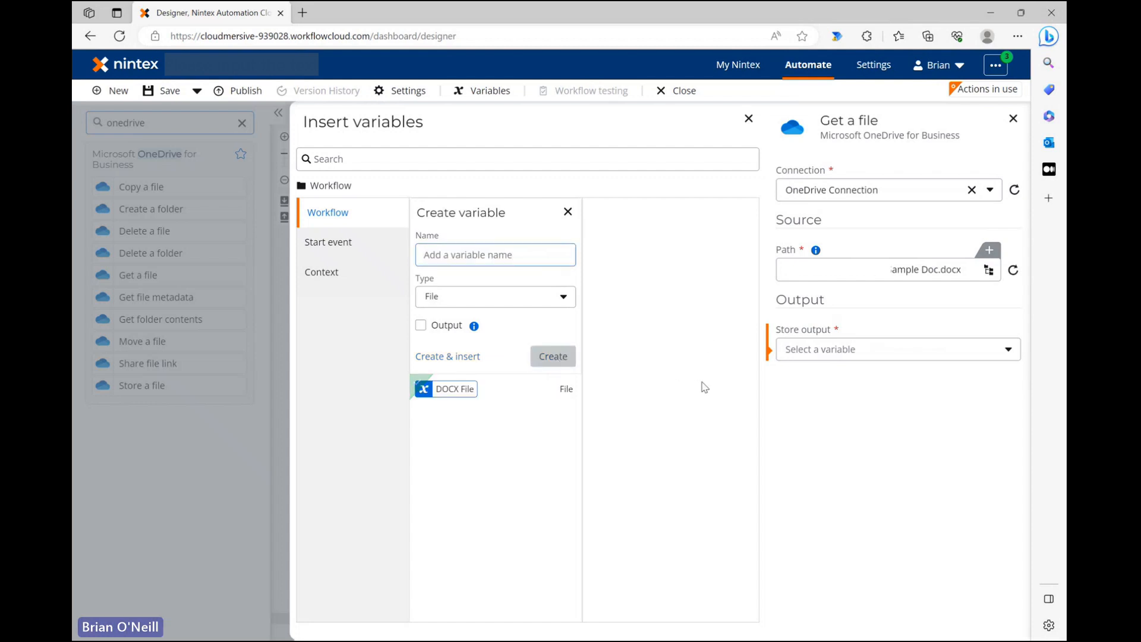
left_click(900, 356)
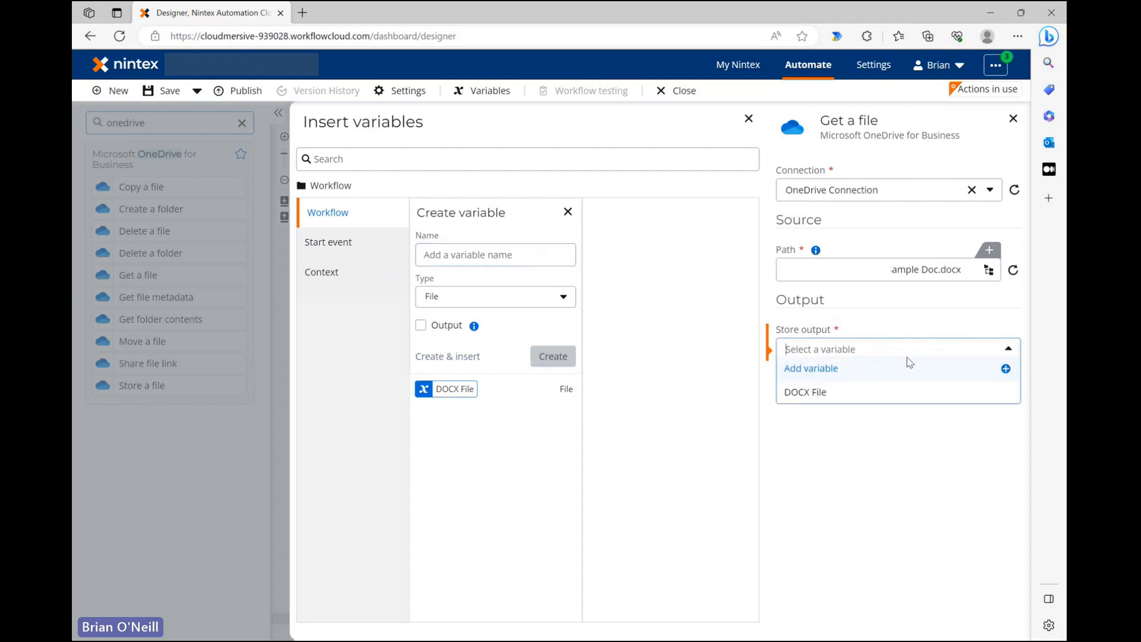
left_click(904, 393)
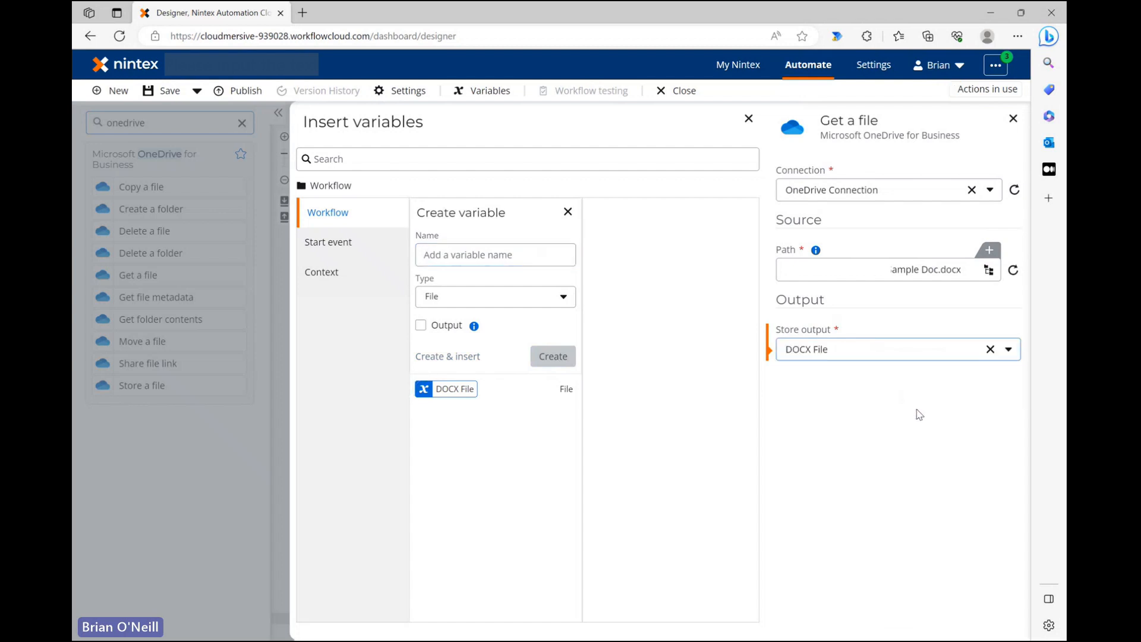
left_click(1014, 123)
left_click(1027, 119)
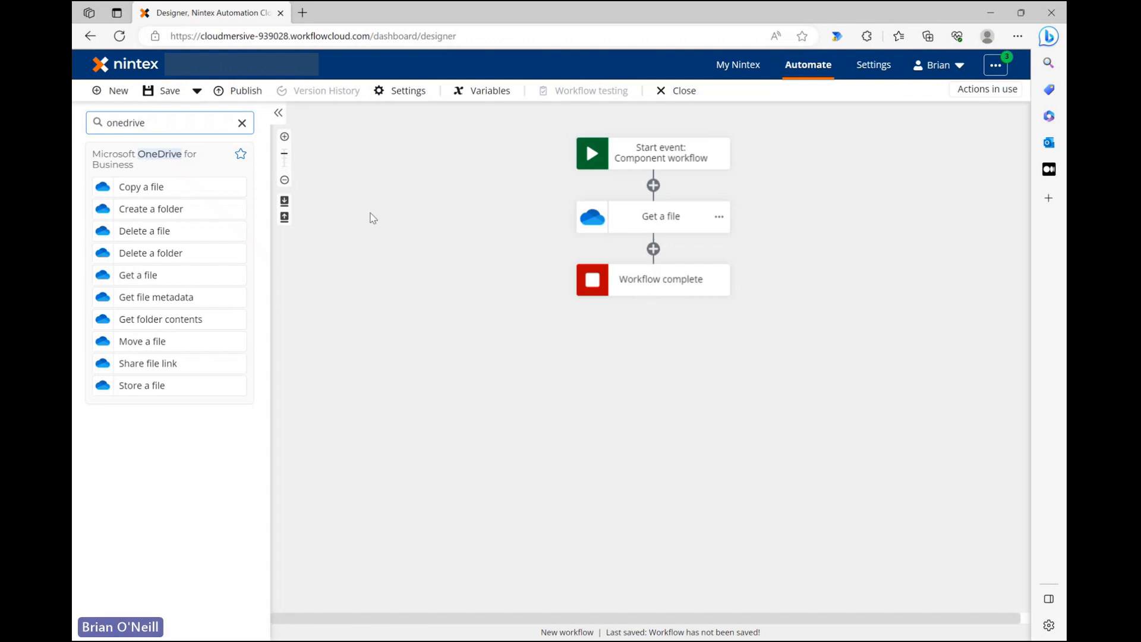
Find the Cloudmersive actions and add Convert document to PDF after the Get a file action
double_click(142, 129)
type("cloudmersive")
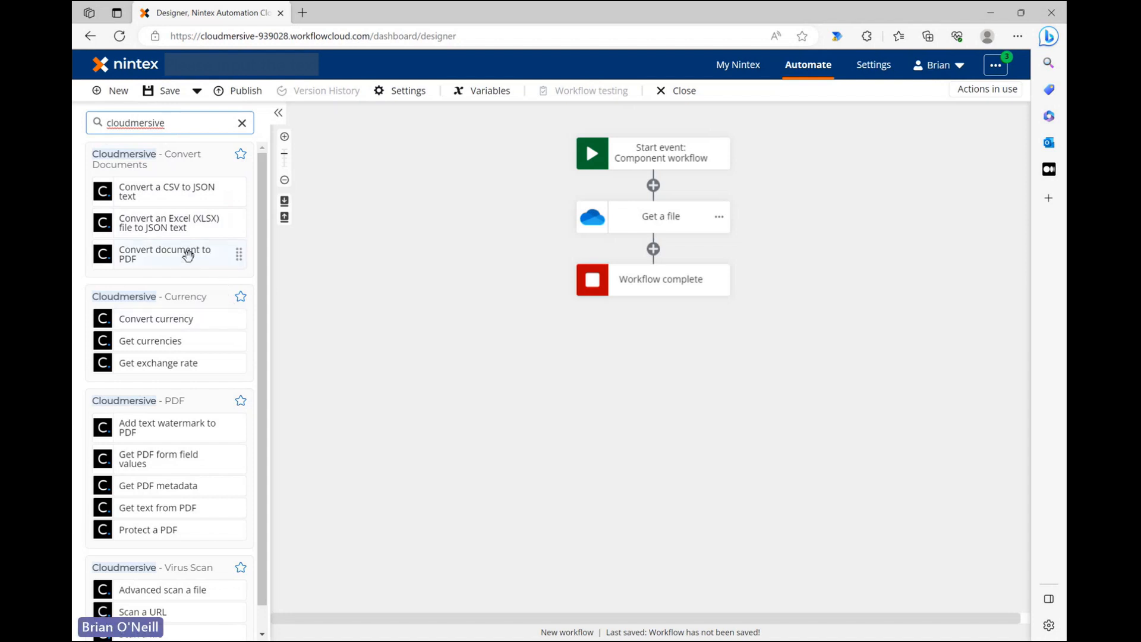
left_click_drag(186, 253, 682, 250)
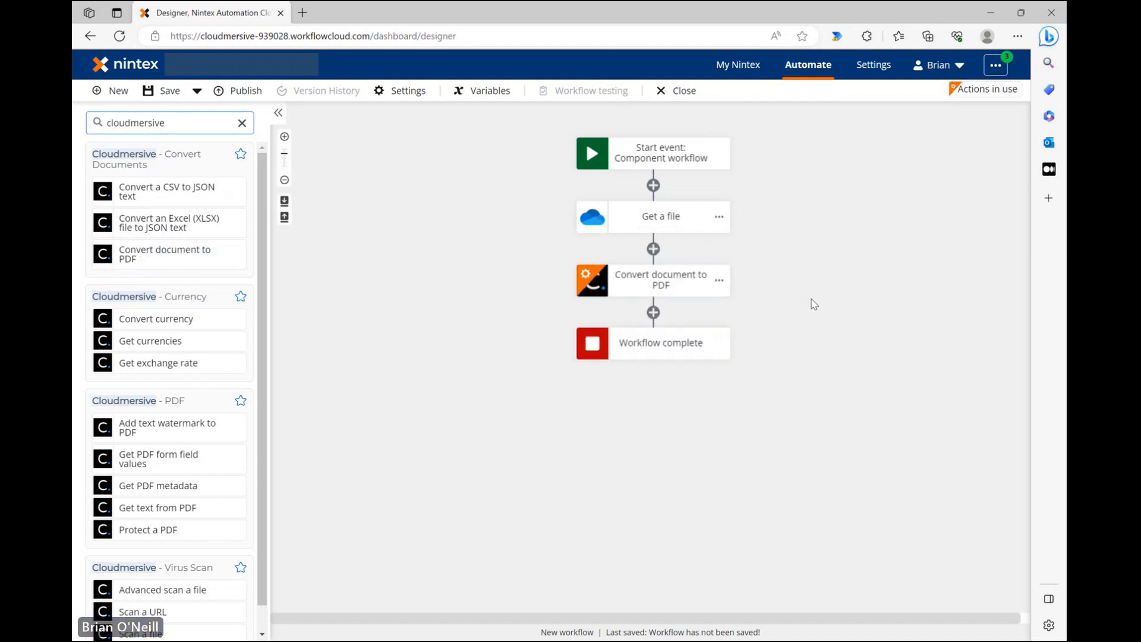
left_click(677, 286)
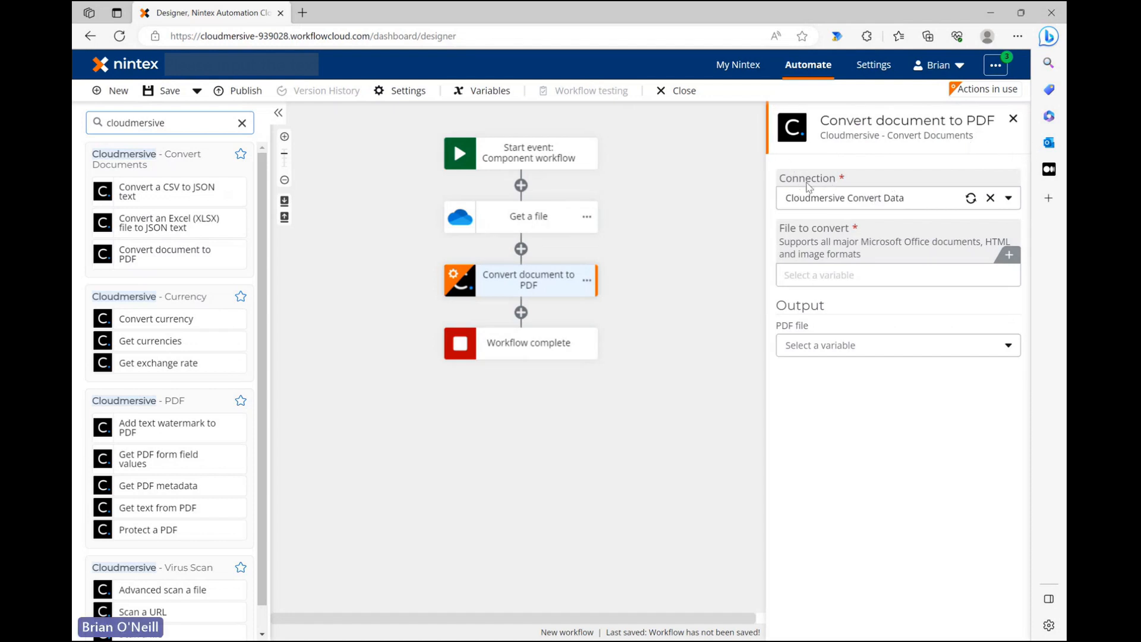
left_click(1009, 199)
left_click(893, 223)
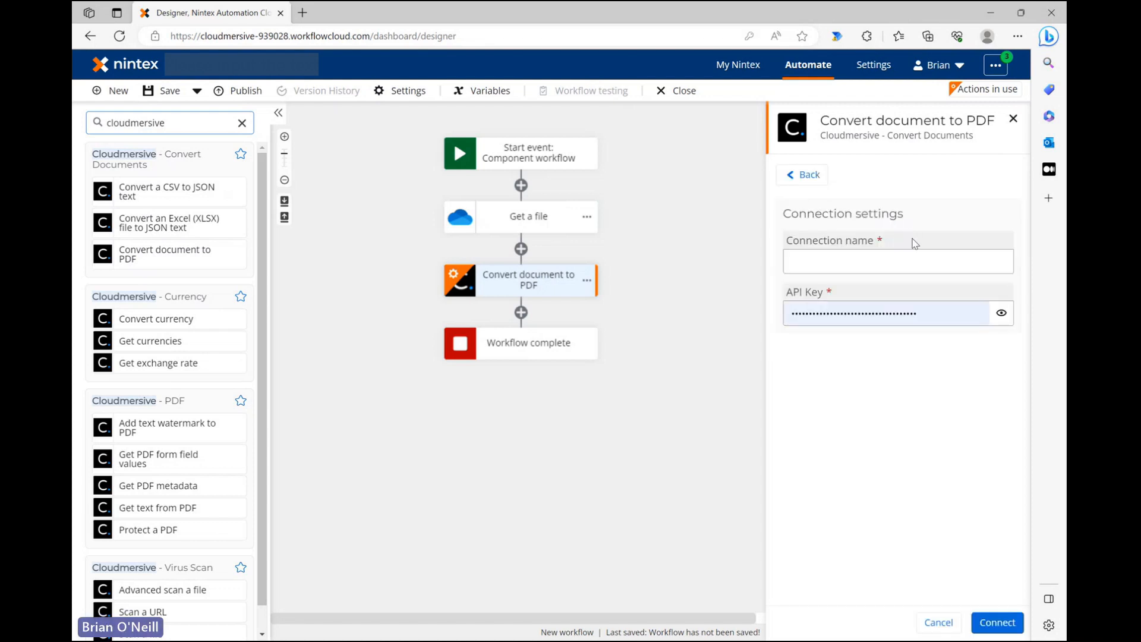
left_click(910, 260)
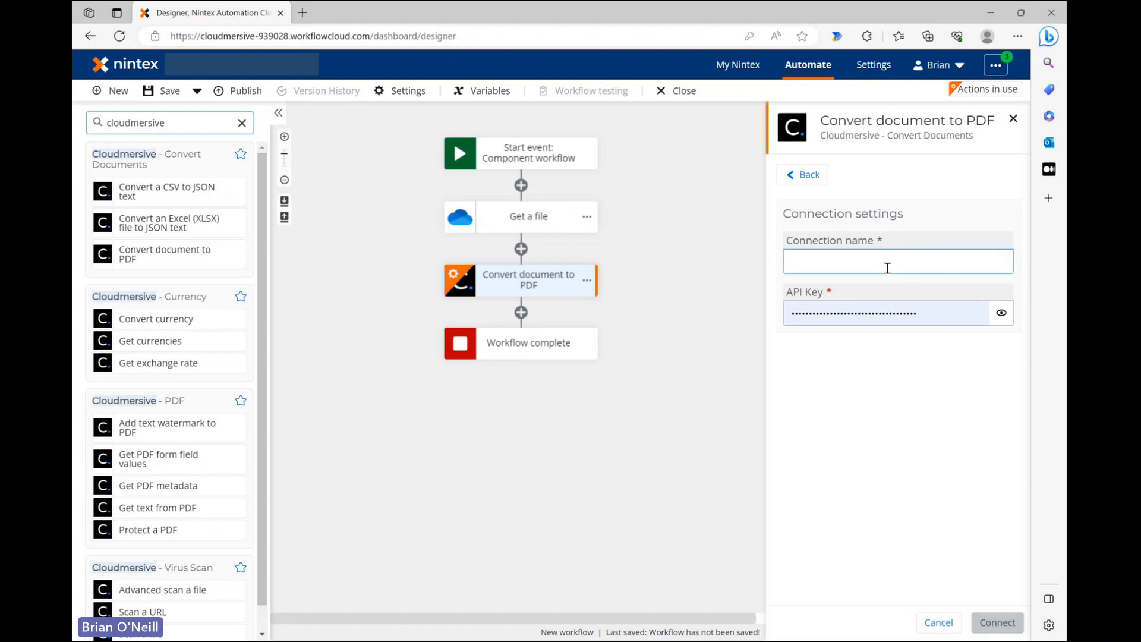
triple_click(883, 313)
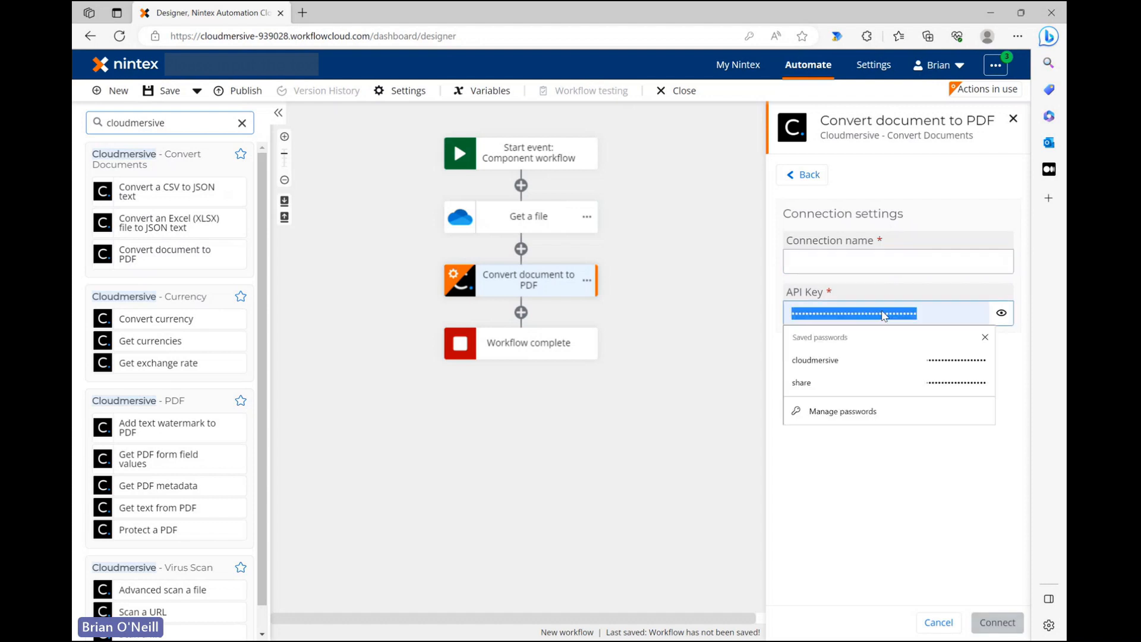
left_click(927, 218)
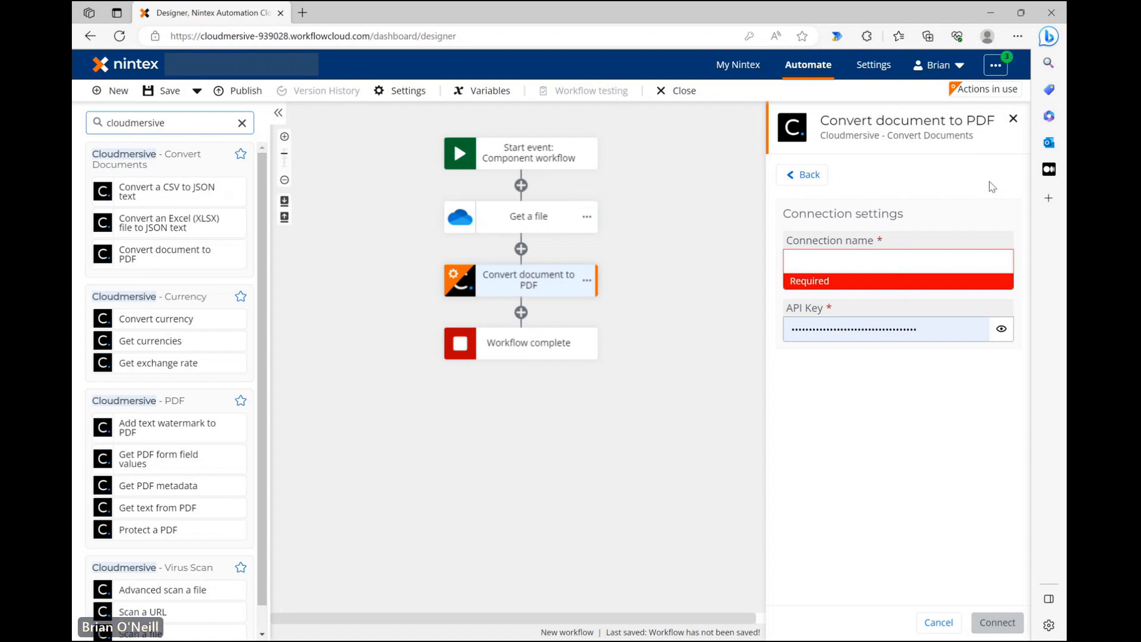
left_click(1013, 118)
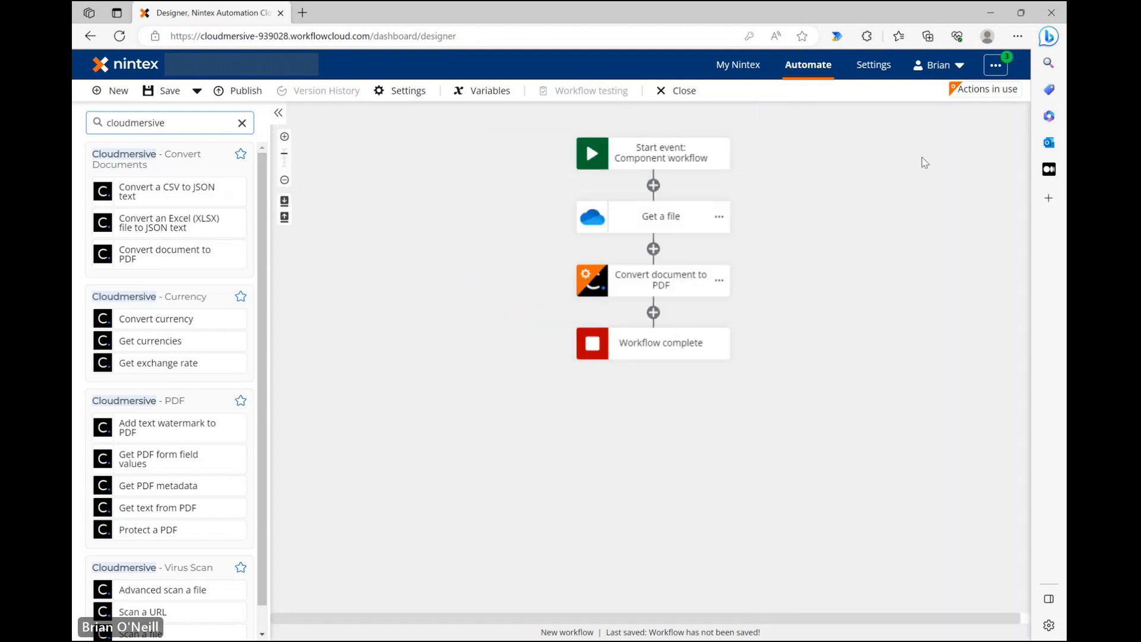
In the Convert document to PDF action, insert the DOCX File variable as the file to convert
left_click(692, 279)
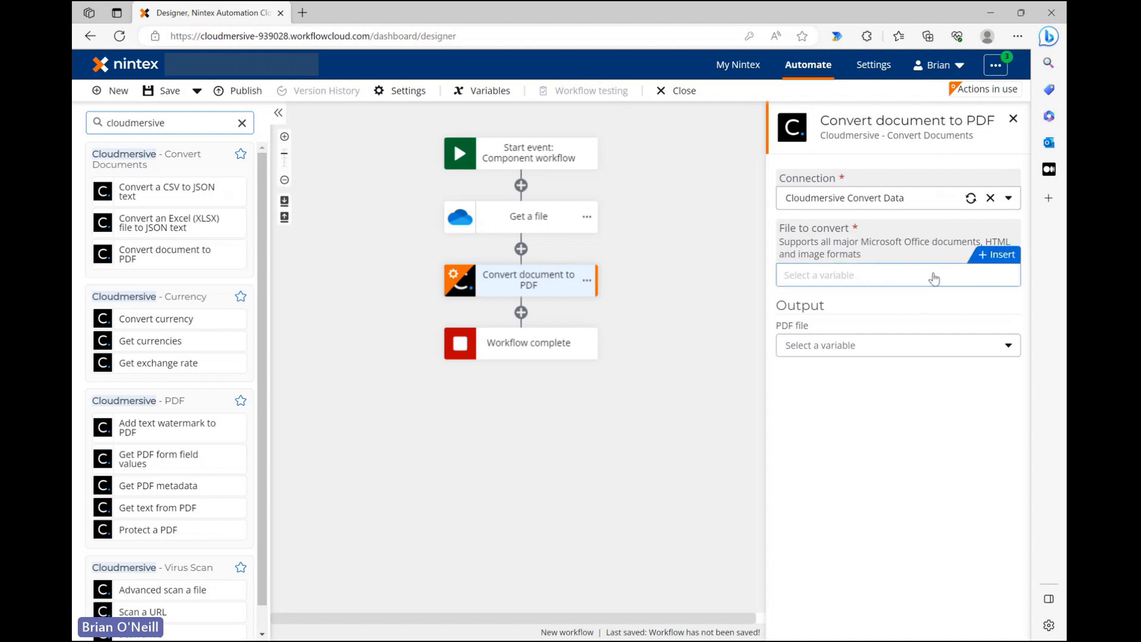
left_click(993, 259)
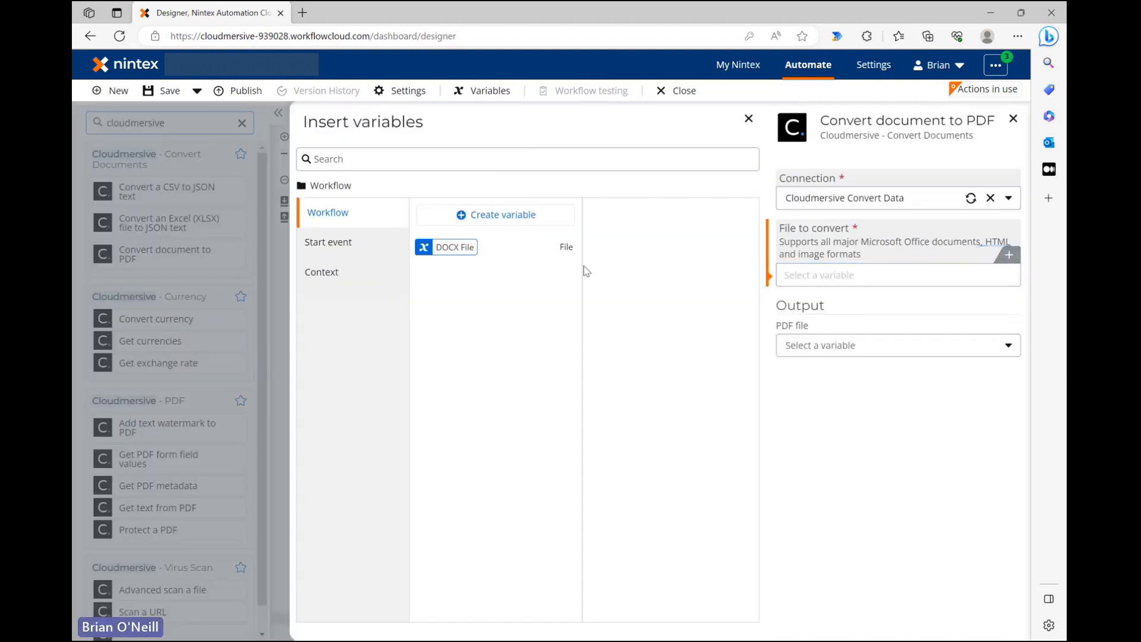
mouse_move(535, 249)
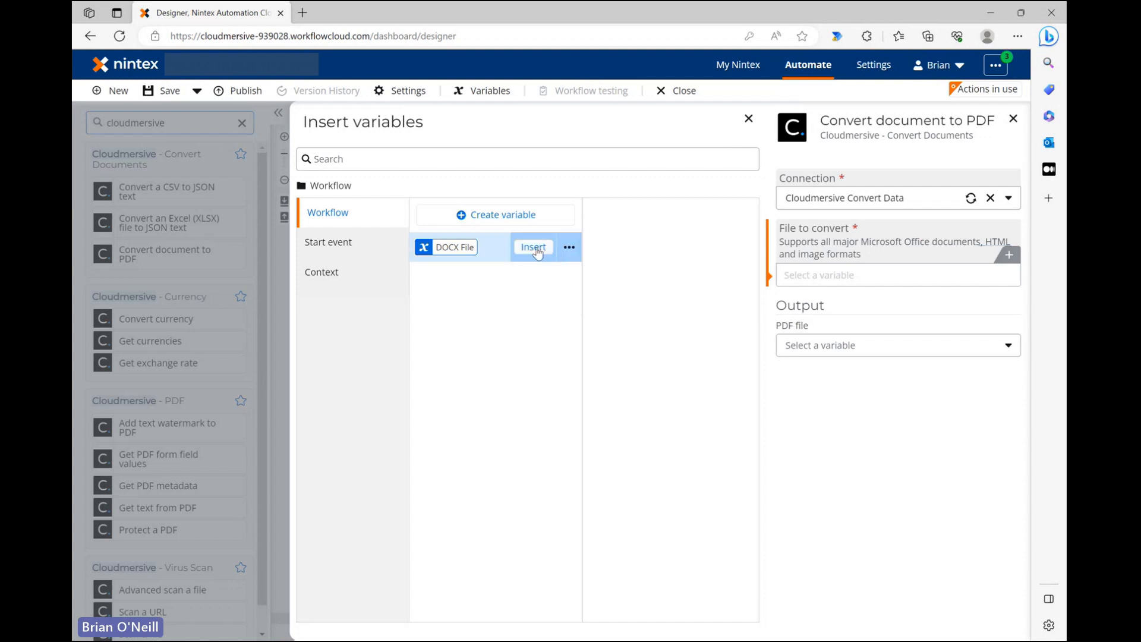
left_click(533, 248)
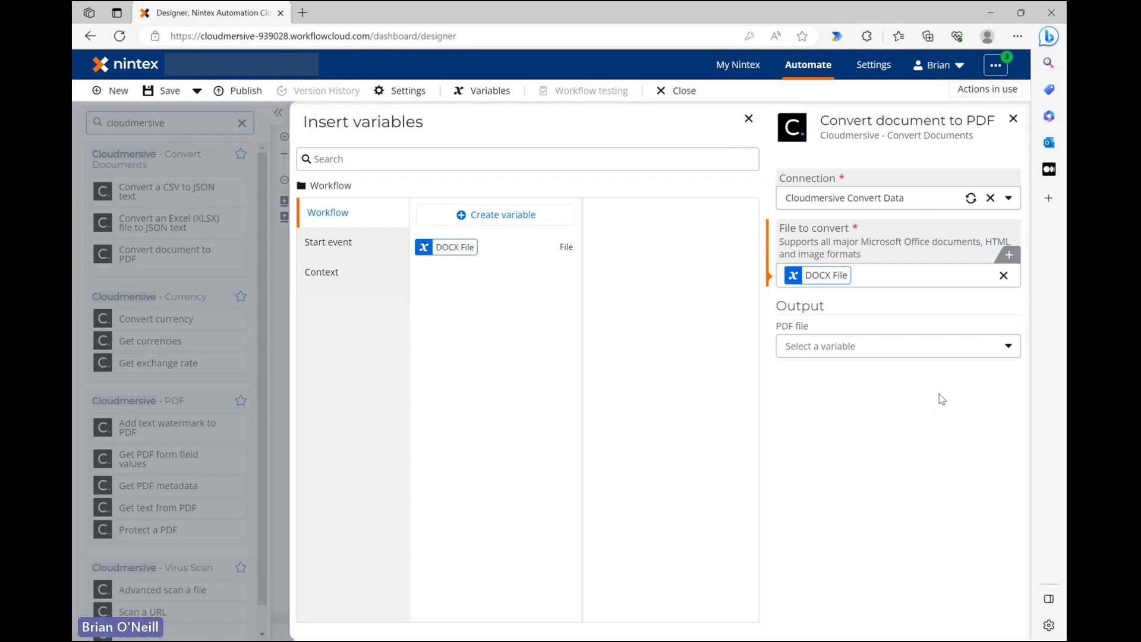
Create a File variable named PDF Output for the conversion action's PDF file output
left_click(948, 348)
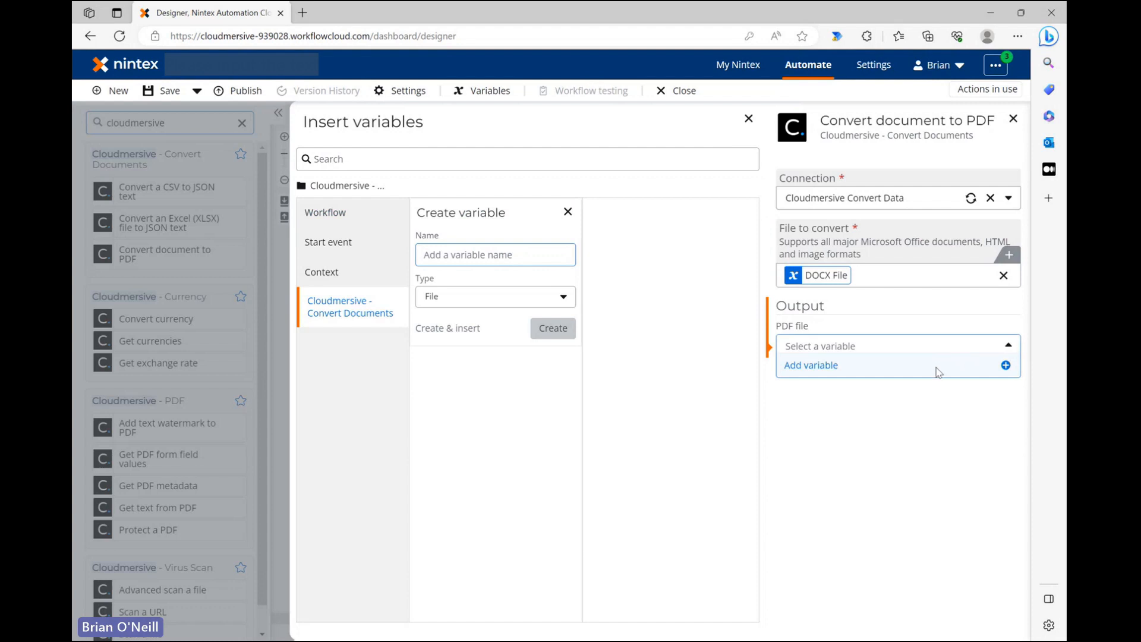
left_click(937, 371)
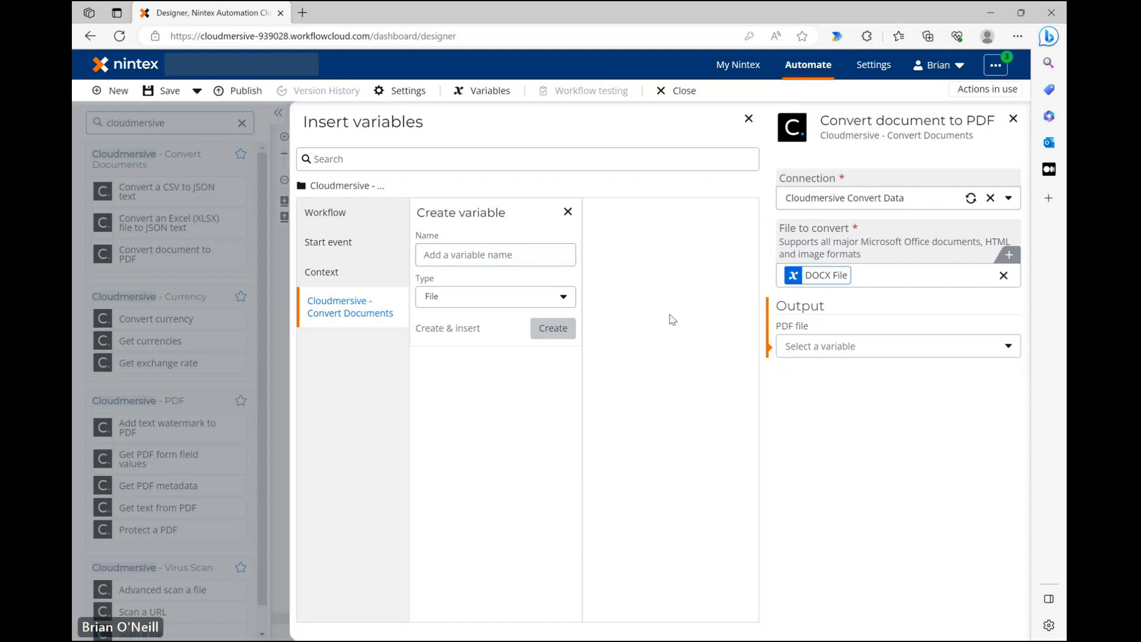
left_click(501, 254)
type("PDF")
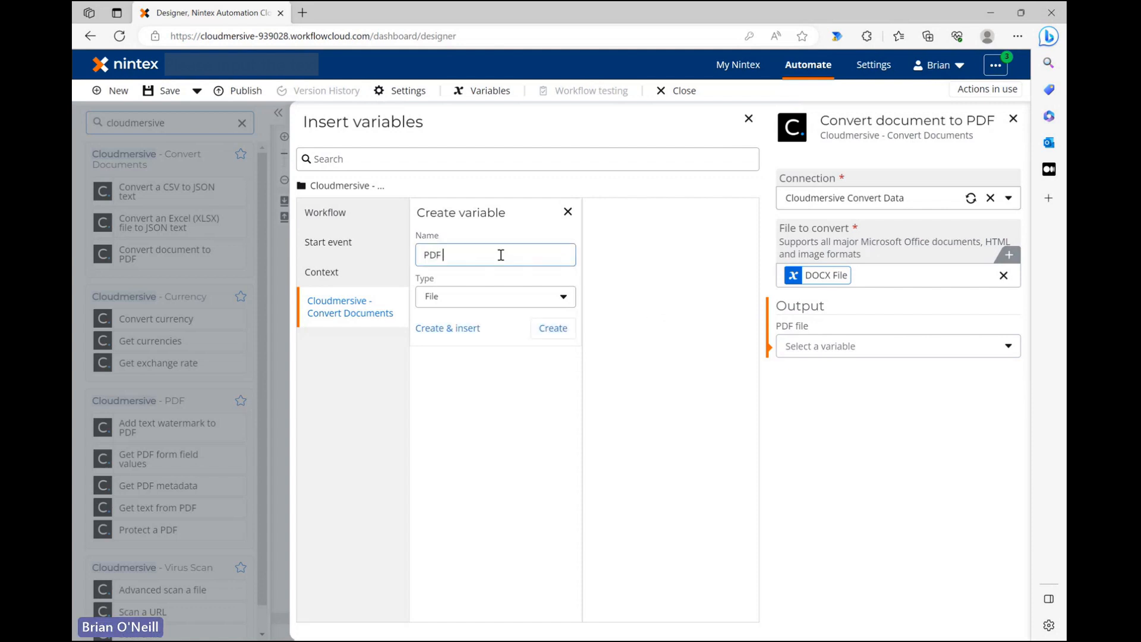
type(" Output")
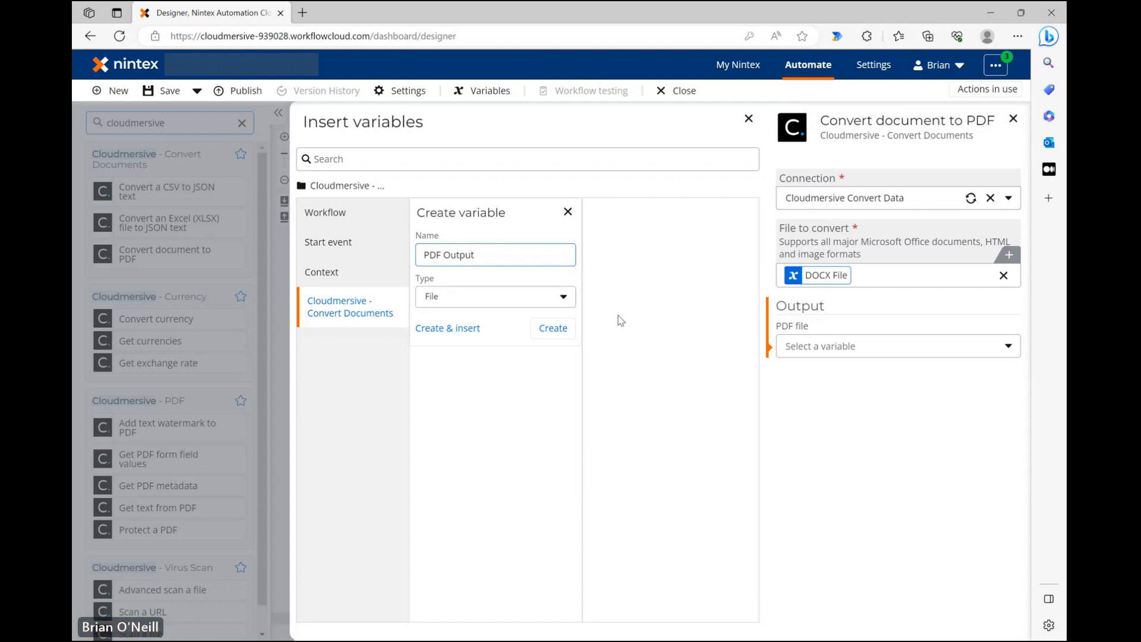
left_click(558, 334)
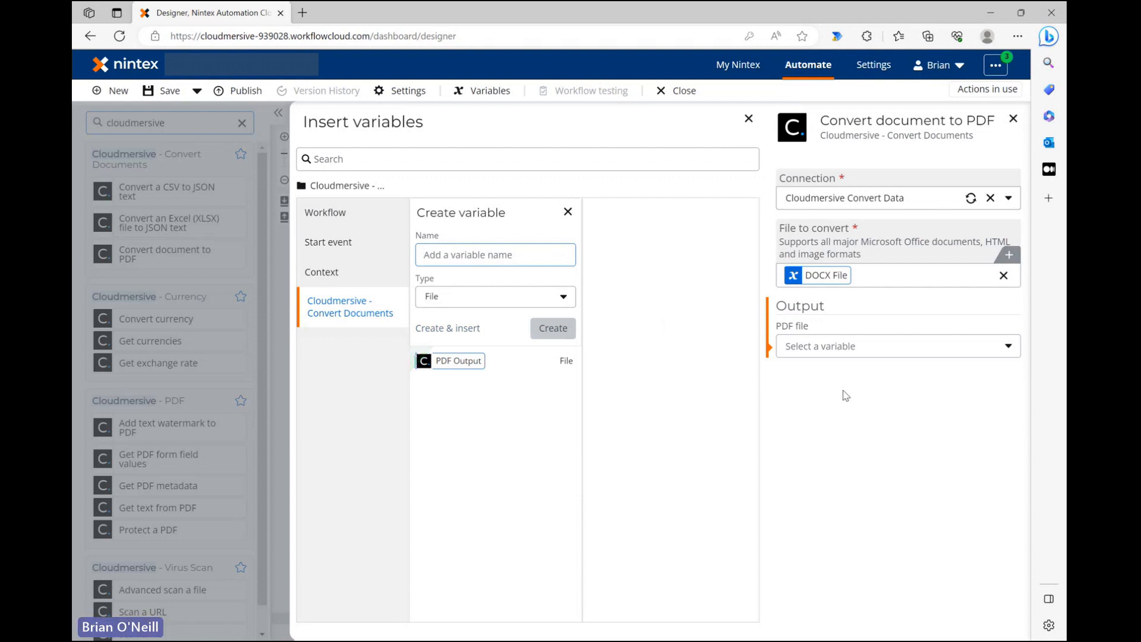
Store the conversion action's PDF file output in the PDF Output variable and close the action's settings
left_click(879, 353)
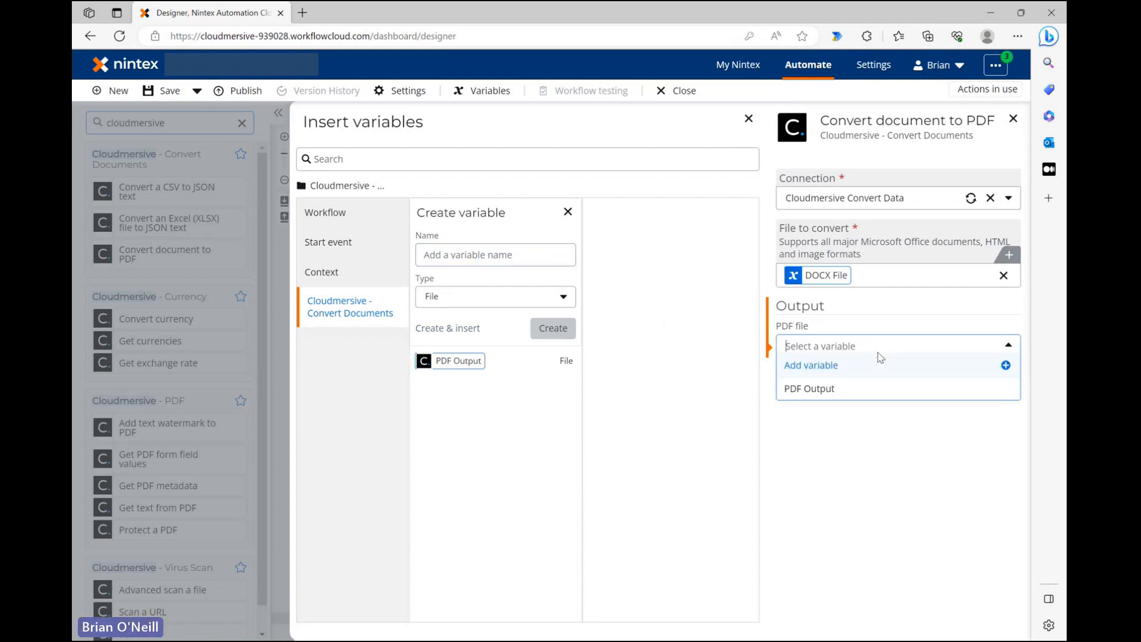
left_click(881, 389)
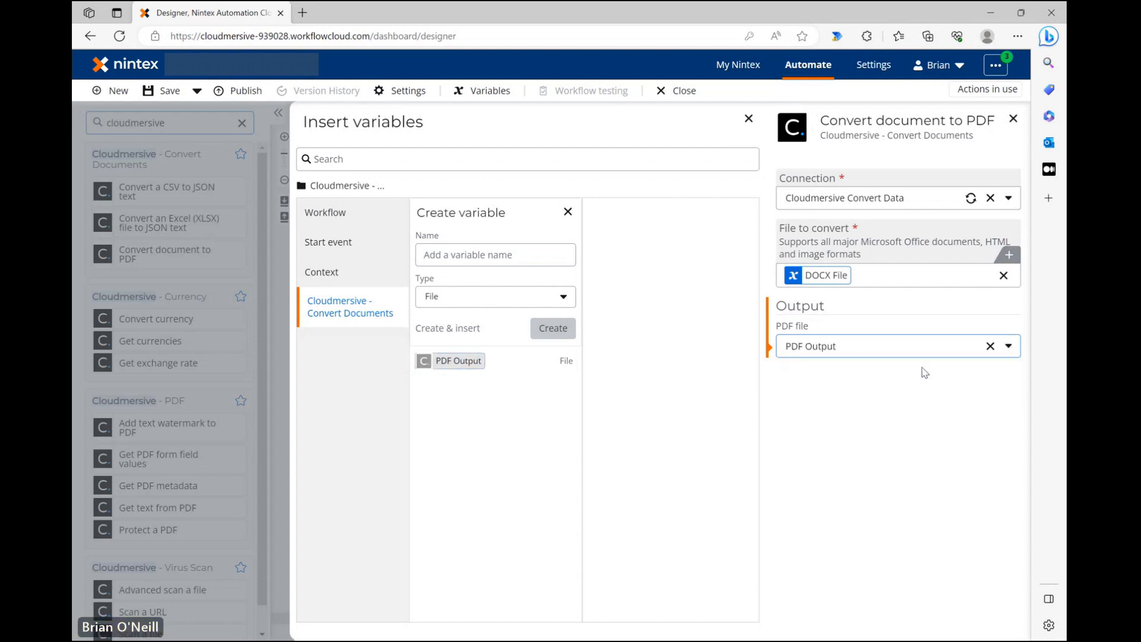
left_click(1013, 119)
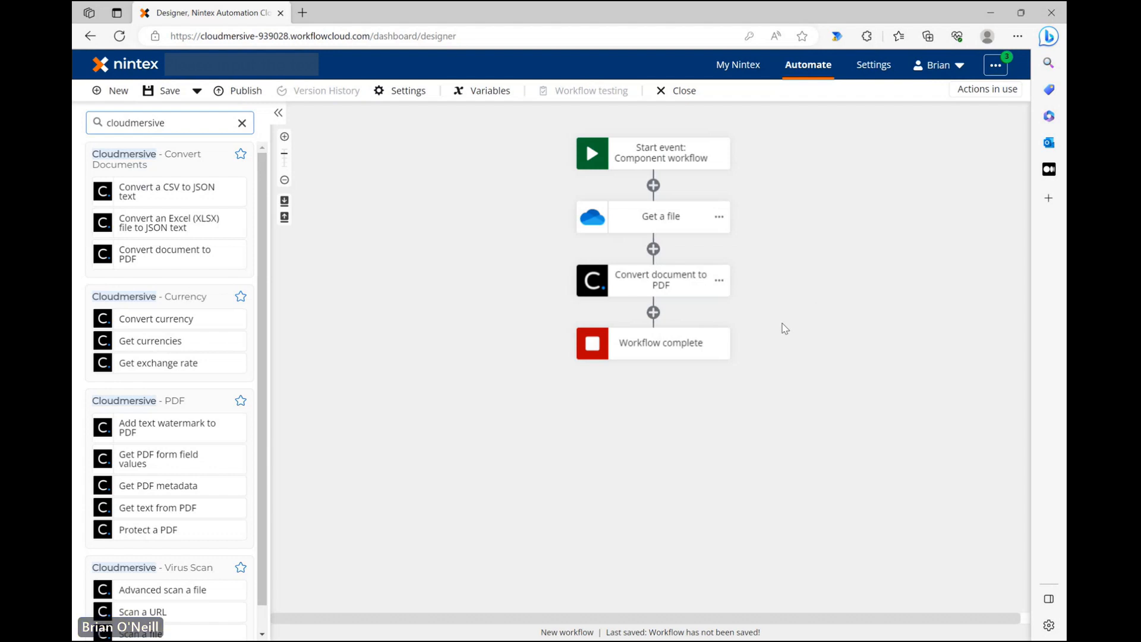
Add a Generate document action after the Convert document to PDF action and choose PDF Output as its template file variable
left_click(653, 313)
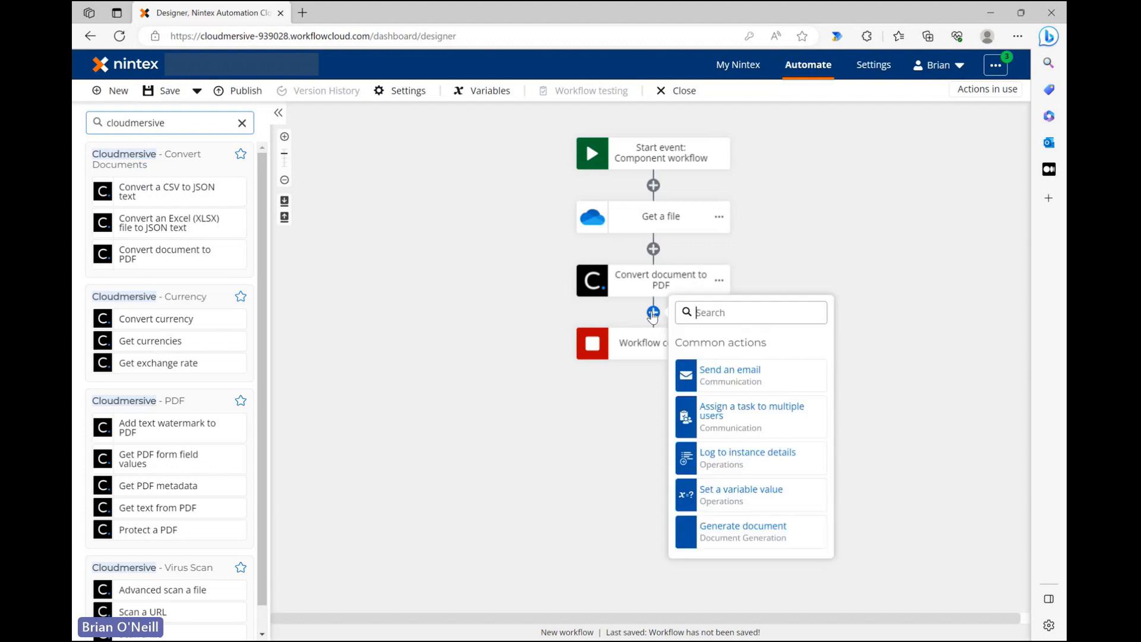
left_click(767, 535)
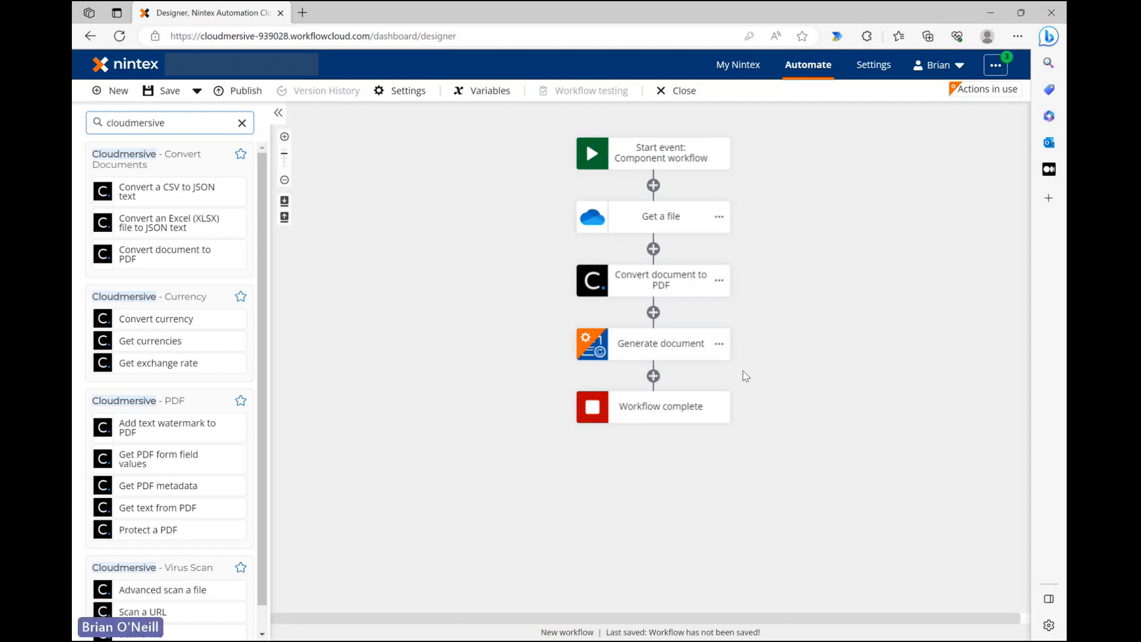
left_click(673, 354)
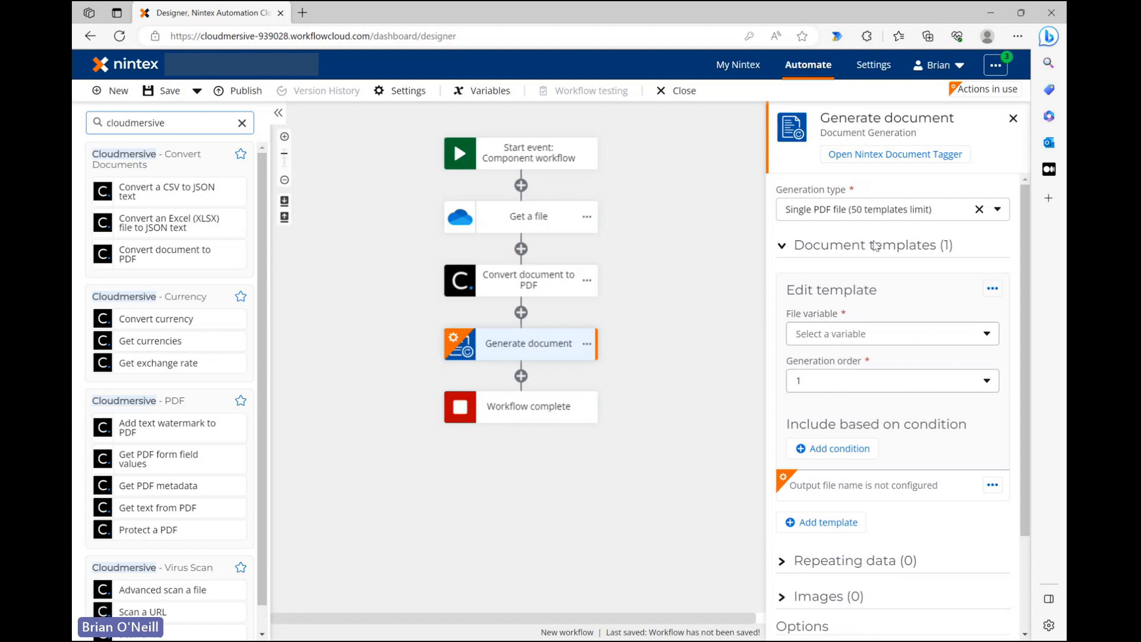
scroll(901, 352, "down", 1)
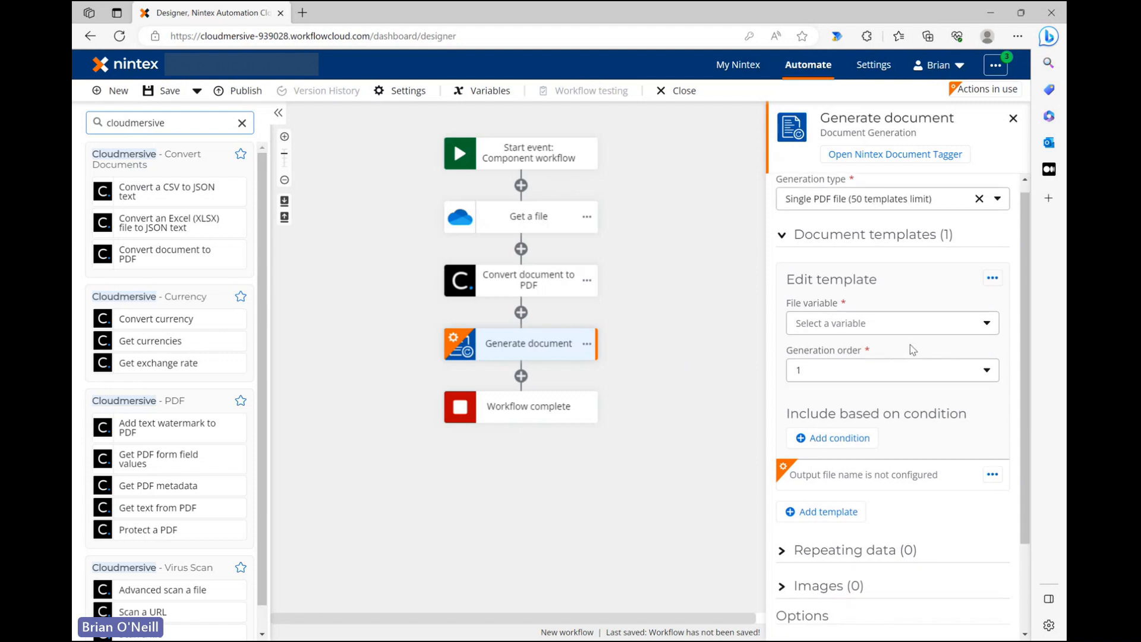
scroll(858, 437, "up", 1)
left_click(910, 336)
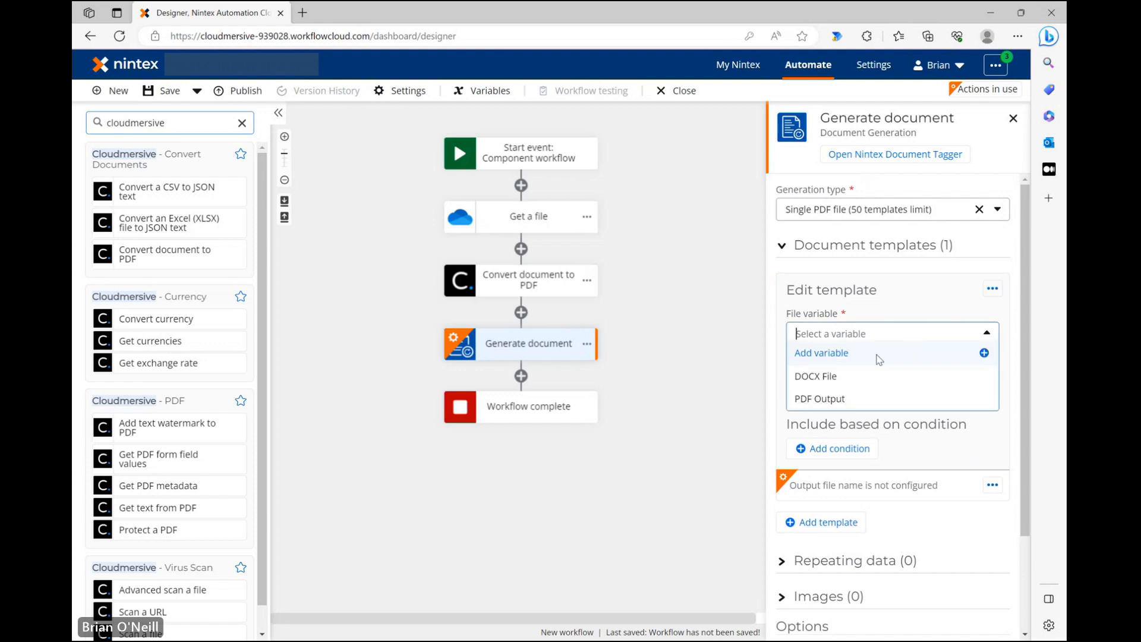
left_click(841, 406)
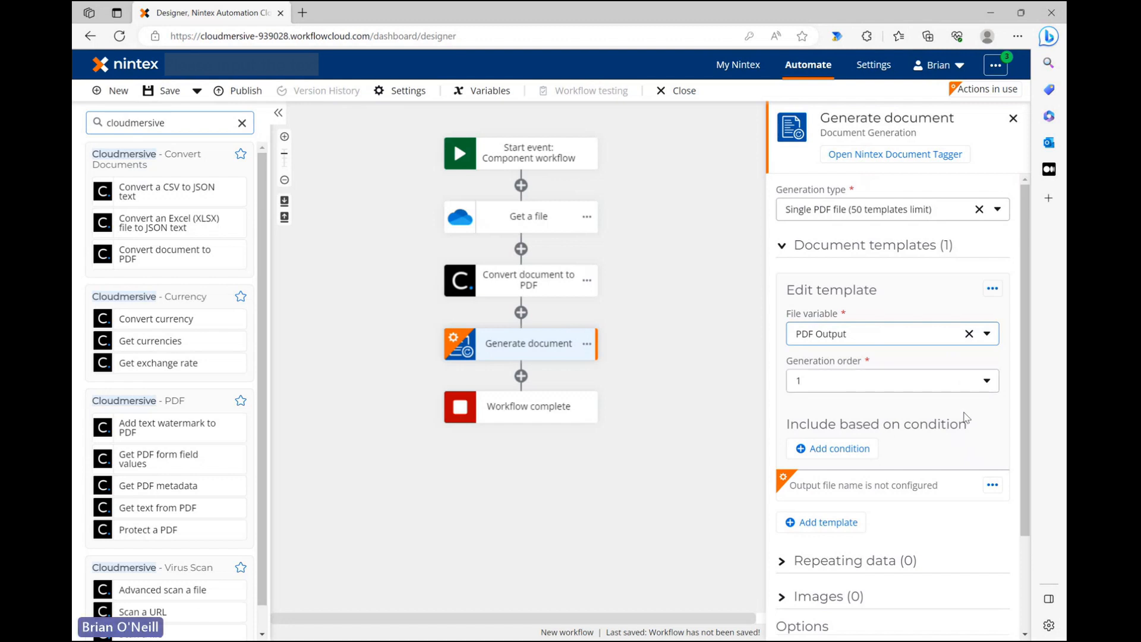
Set the output file name of the Generate document action to newfile.pdf
scroll(966, 506, "down", 1)
scroll(966, 506, "down", 3)
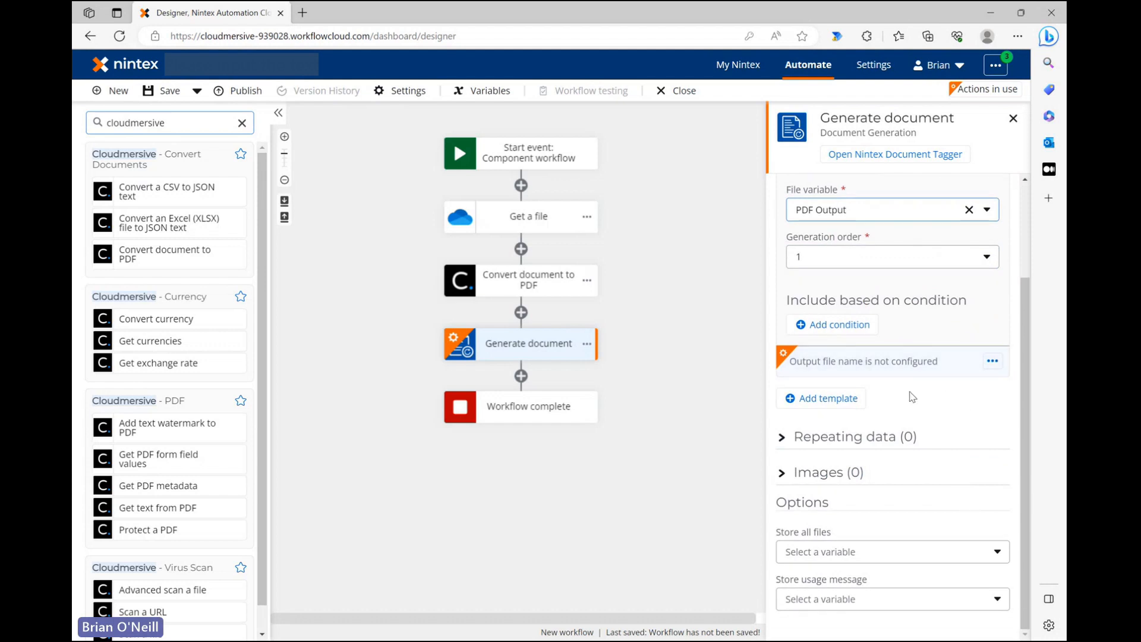
left_click(899, 371)
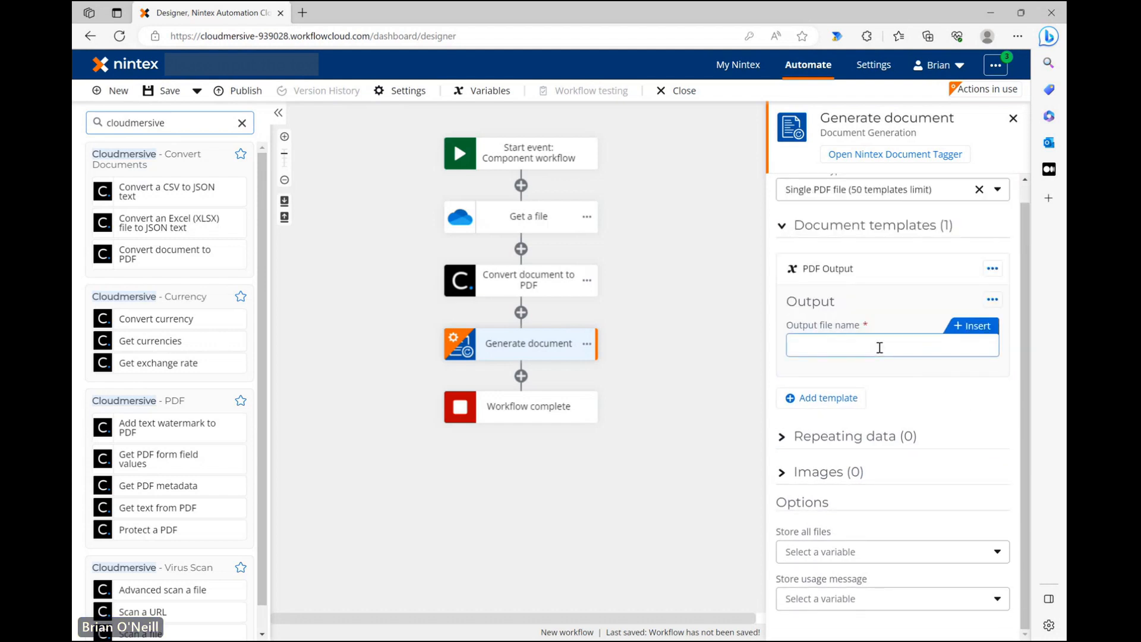
type("newfile.pdf")
left_click(943, 397)
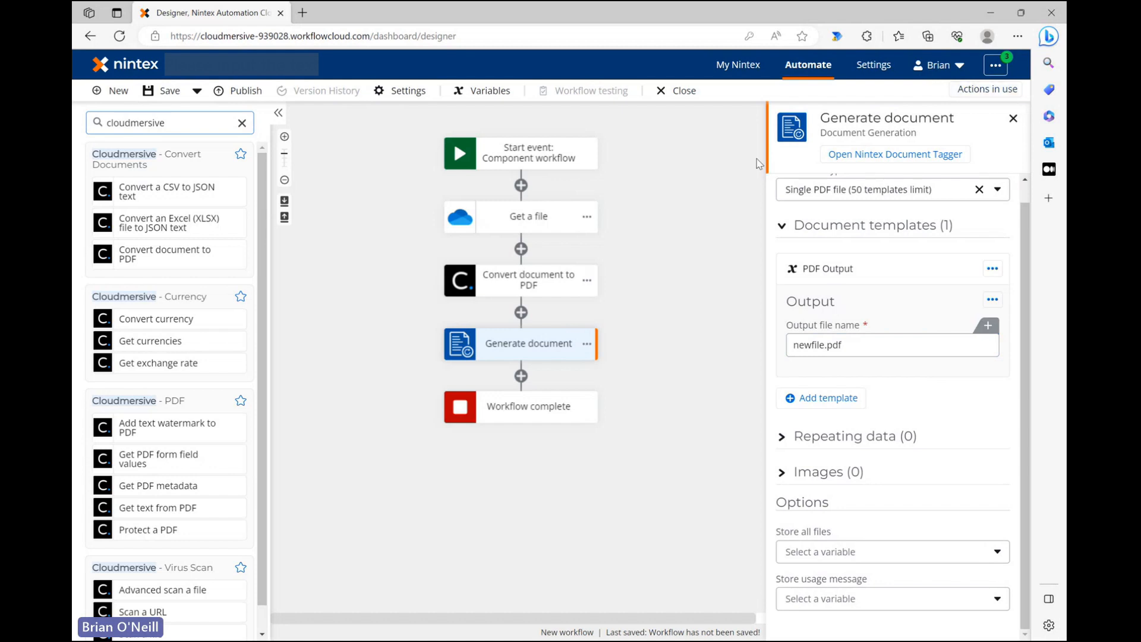
Save the workflow under the name Document to PDF Conversion
left_click(162, 91)
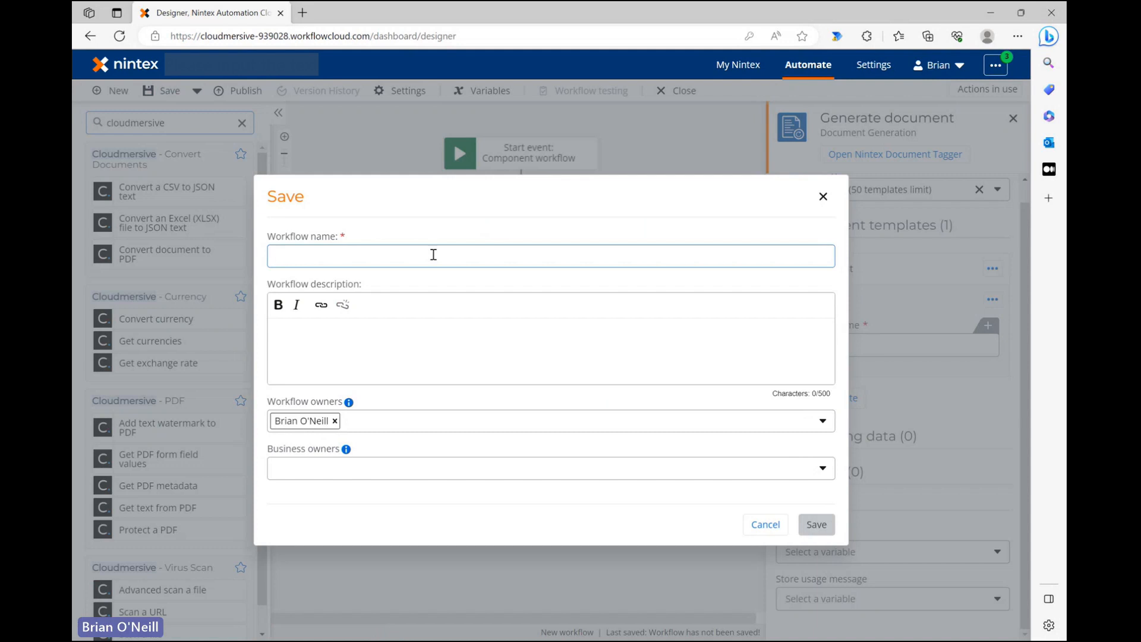
type("Document to PDF ")
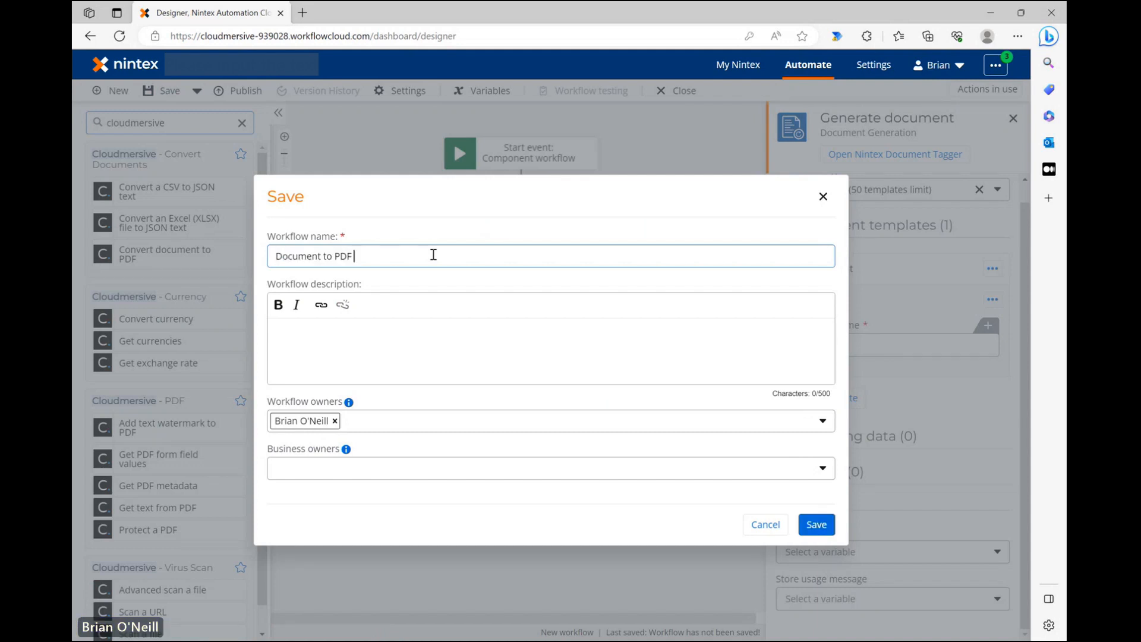
type("Conversion")
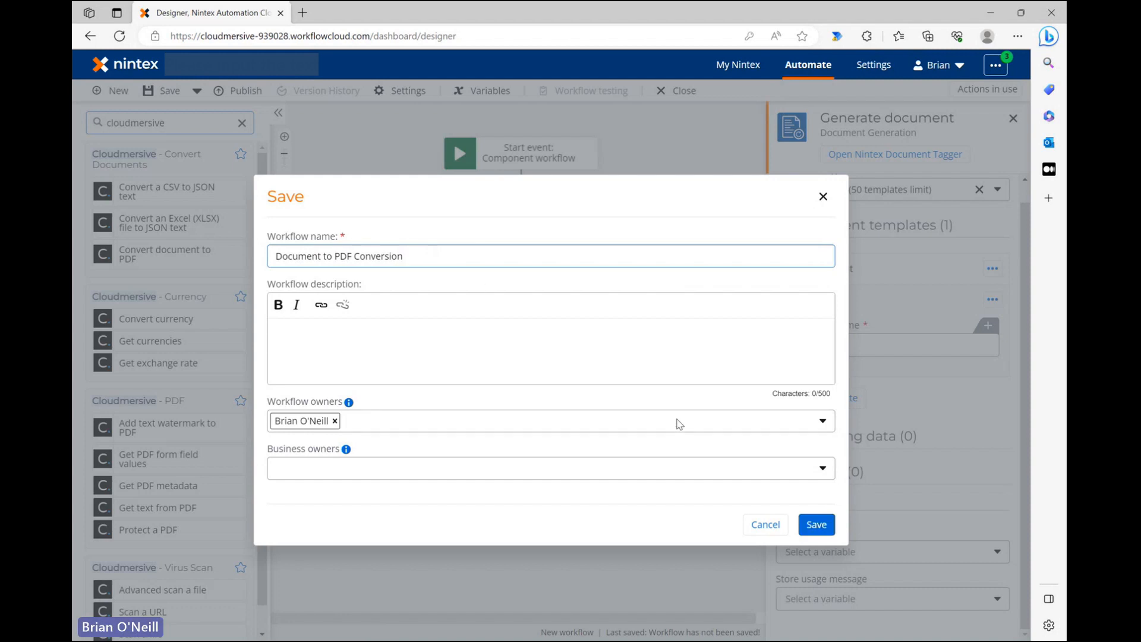
left_click(815, 526)
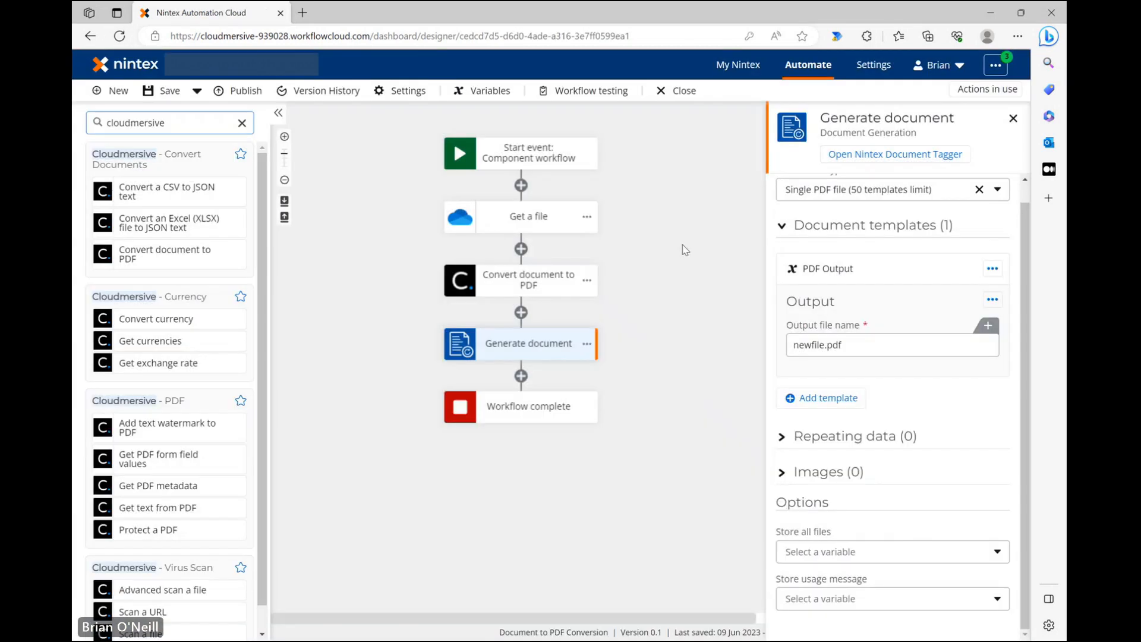
Submit a test run of the saved workflow
left_click(587, 92)
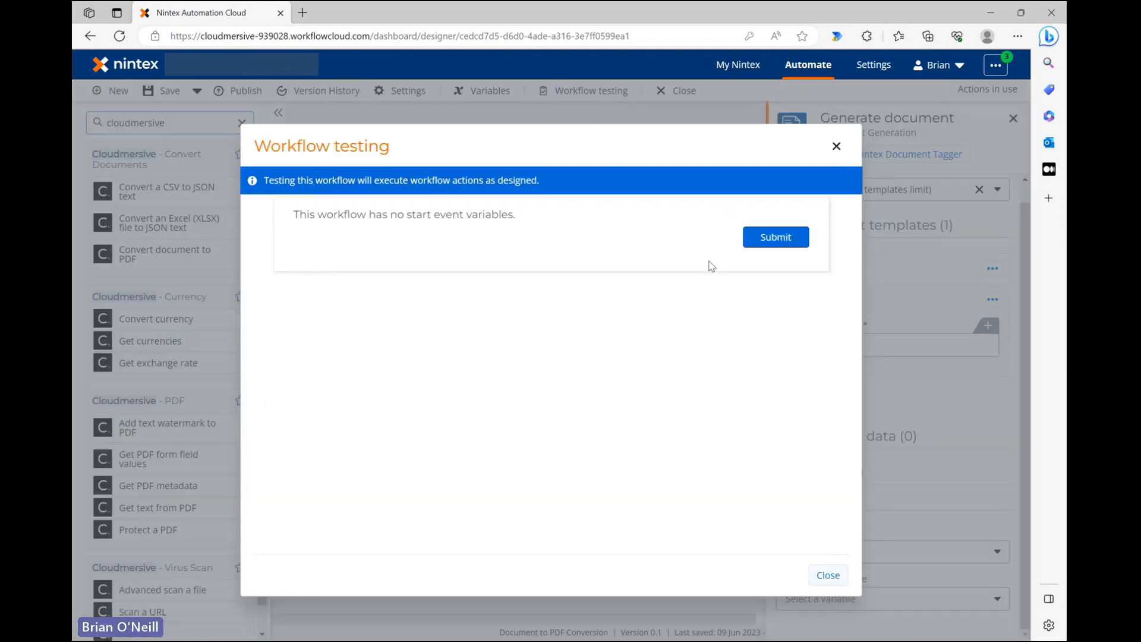
left_click(774, 241)
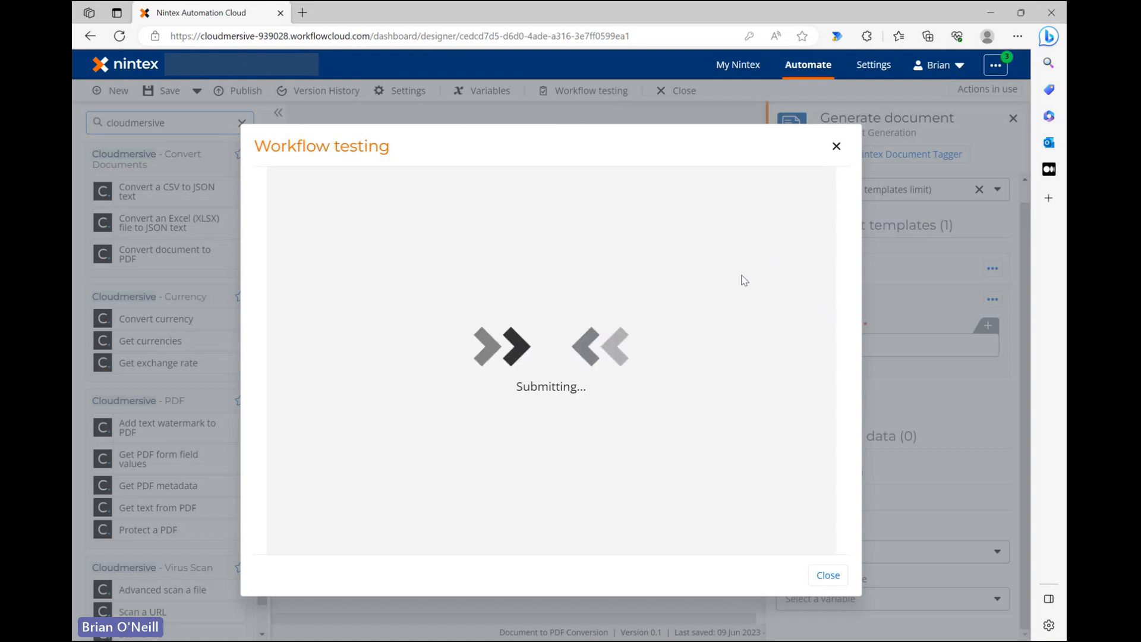